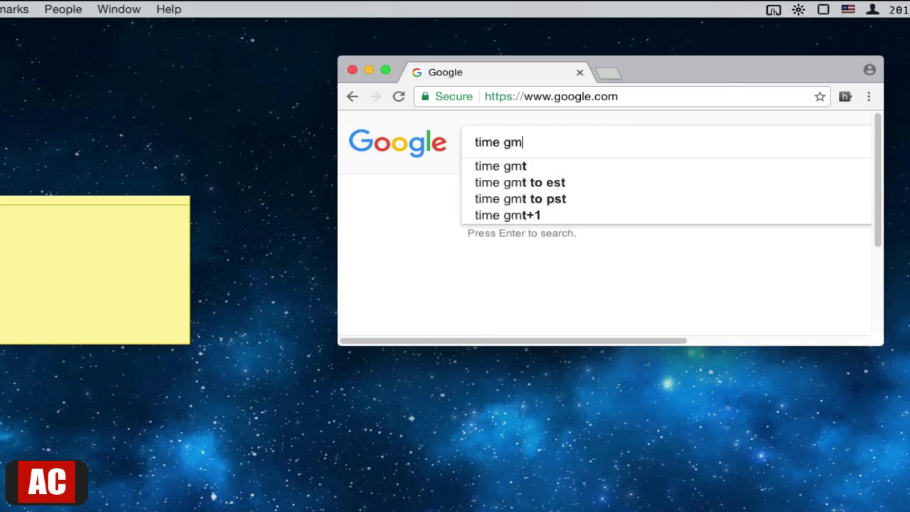
- Search Google for "time gmt"
key("Return")
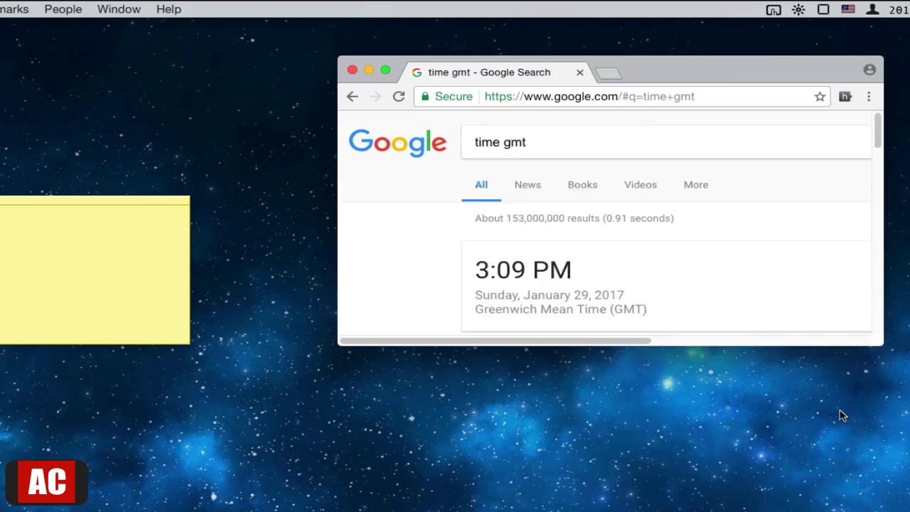
- Switch to the BetterTouchTool preferences and view the program's version information
left_click(773, 9)
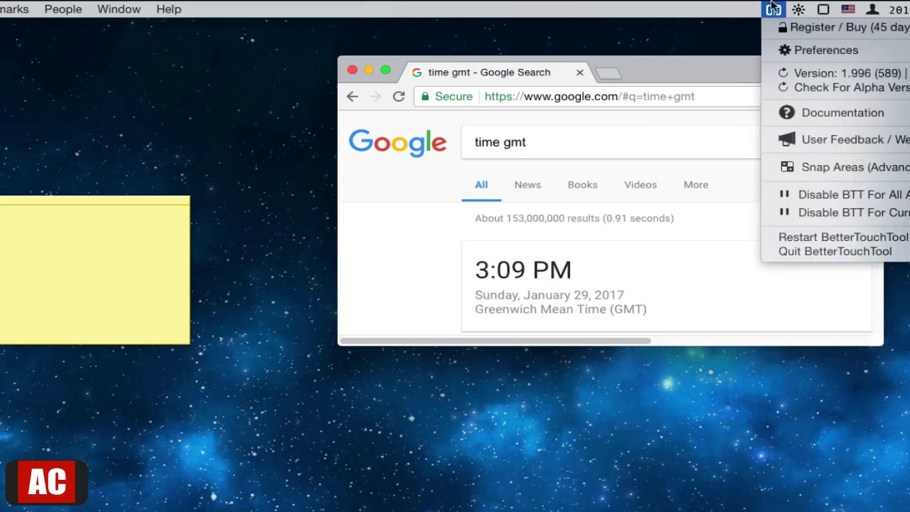
left_click(777, 50)
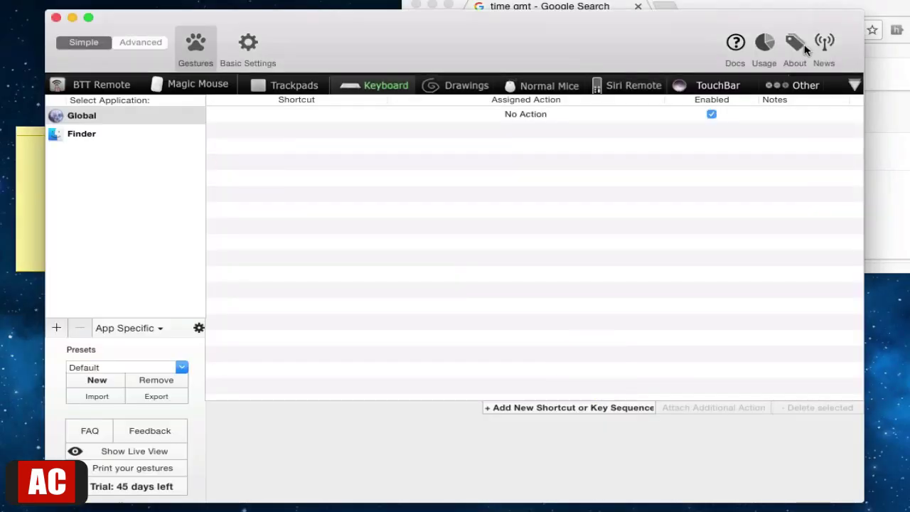
left_click(810, 63)
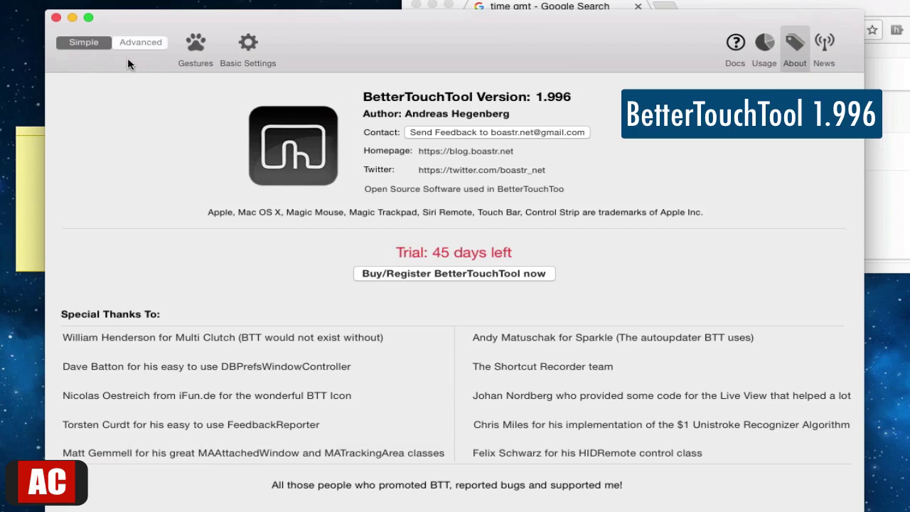
- Return to the gesture settings and add Stickies from the Applications folder to the application list
left_click(83, 43)
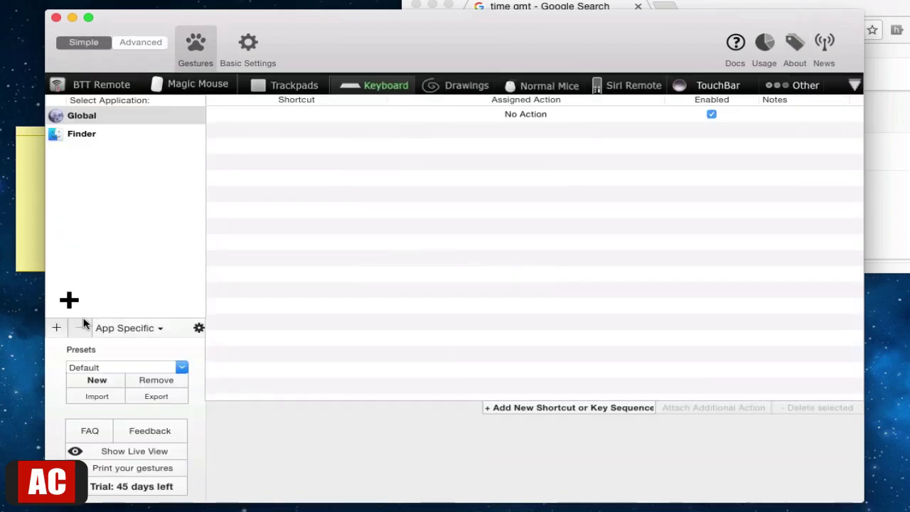
left_click(57, 328)
left_click(388, 176)
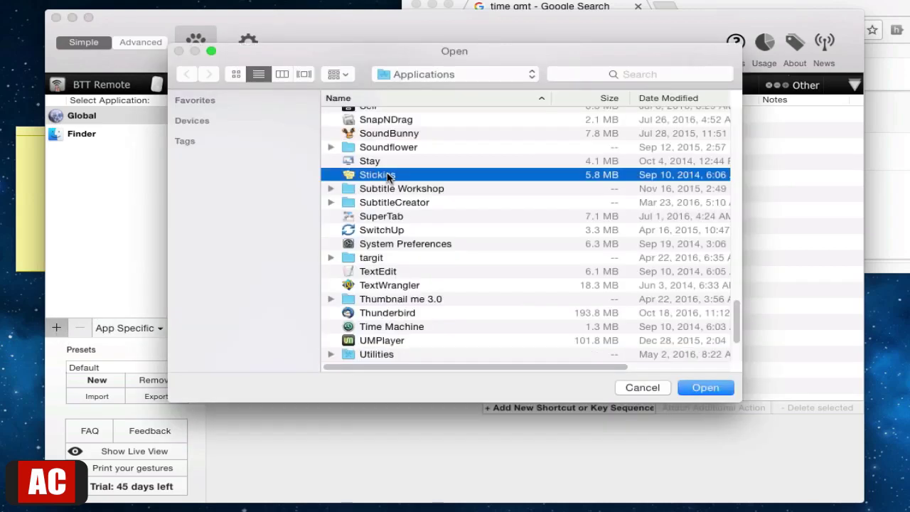
left_click(721, 387)
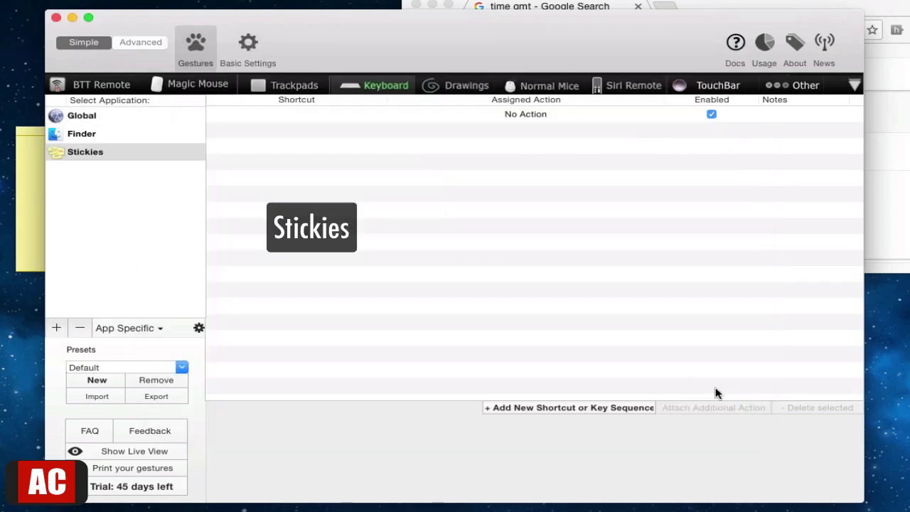
- Add a new key sequence trigger for Stickies and record "mute" followed by Return as its keys
left_click(143, 157)
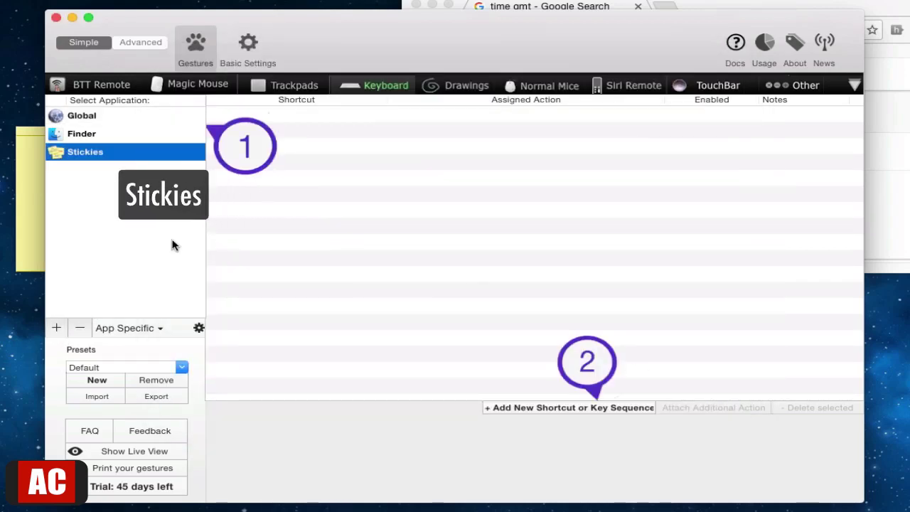
left_click(545, 411)
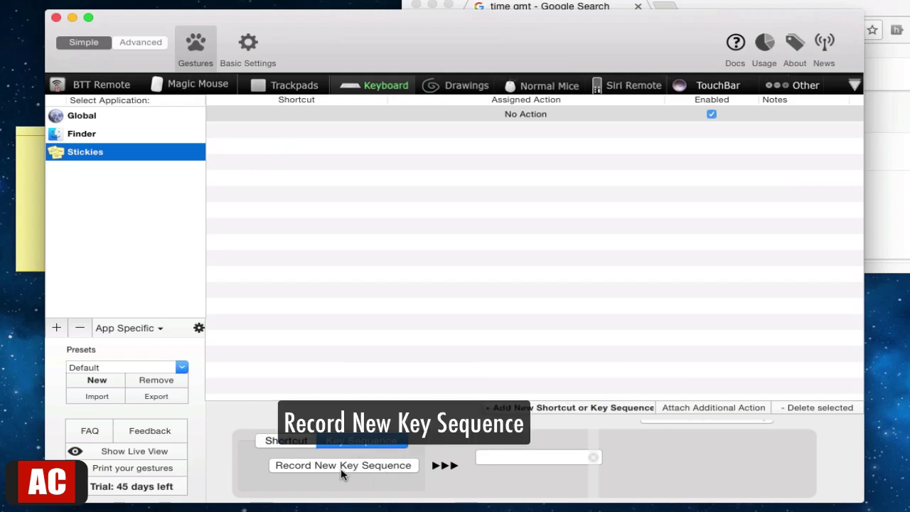
left_click(395, 466)
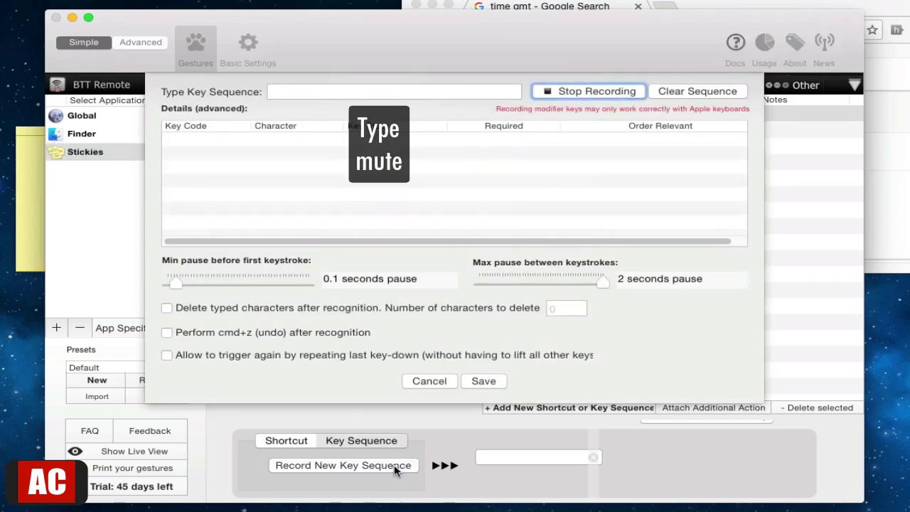
type("mute")
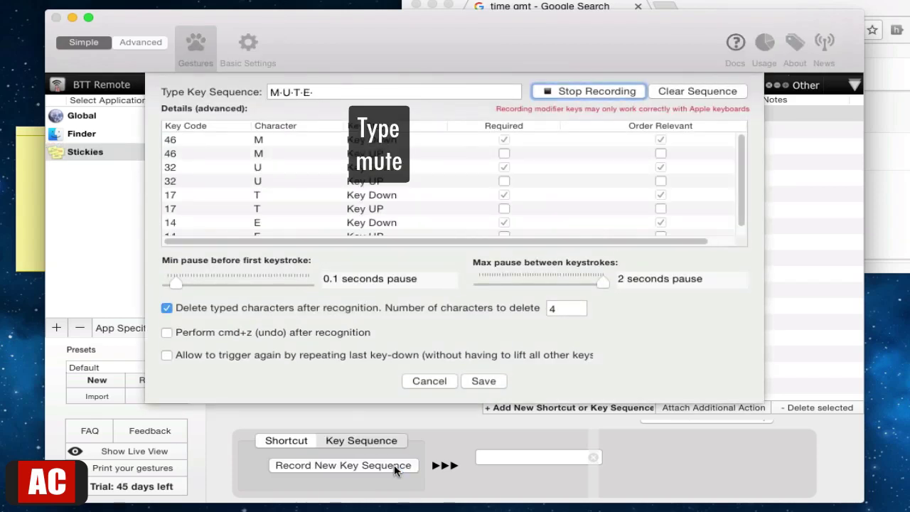
key("Return")
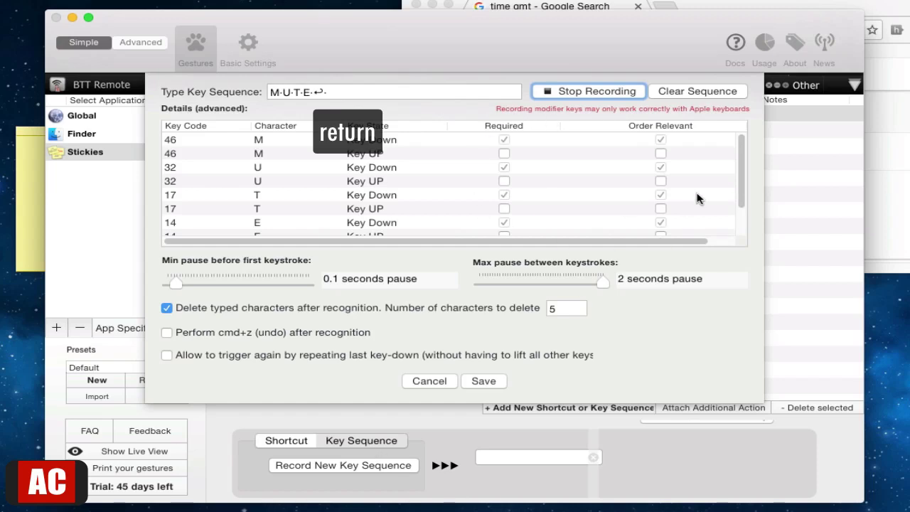
left_click(590, 93)
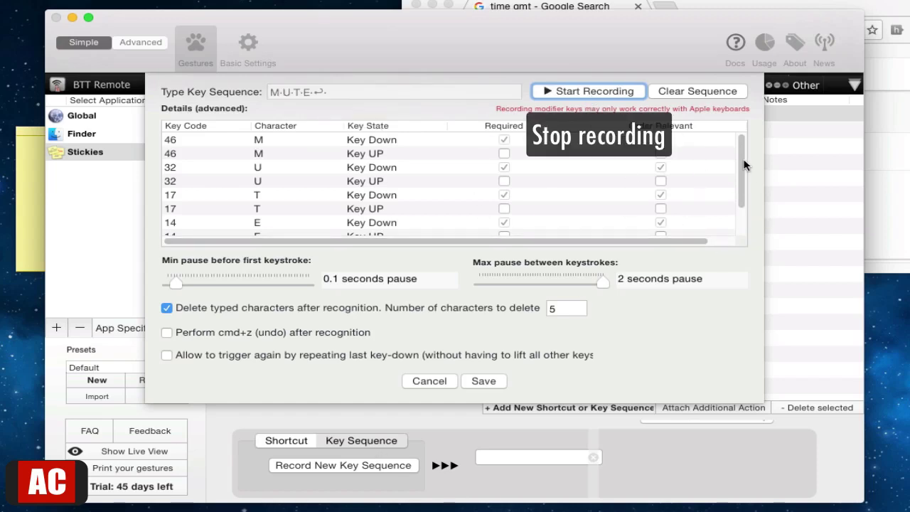
- Make the Return key's Key UP required, disable deleting typed characters after recognition, and save the key sequence
left_click_drag(741, 167, 743, 221)
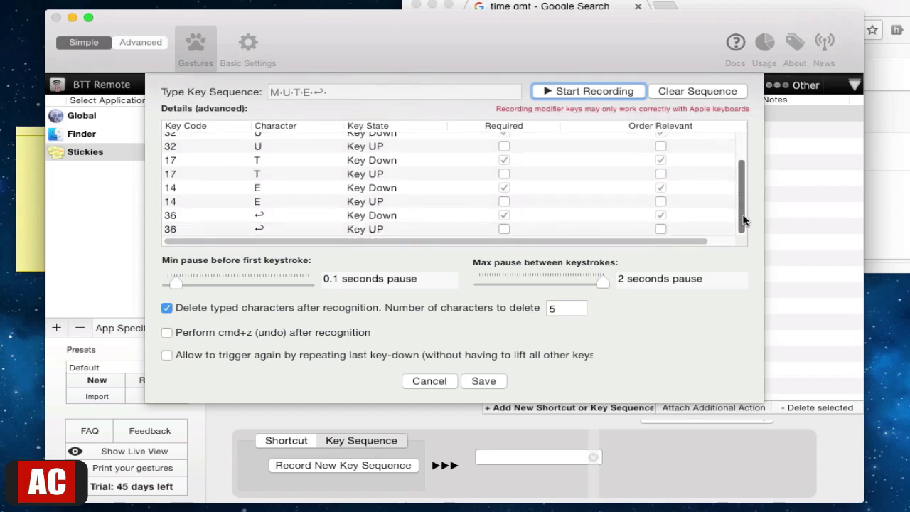
left_click(504, 228)
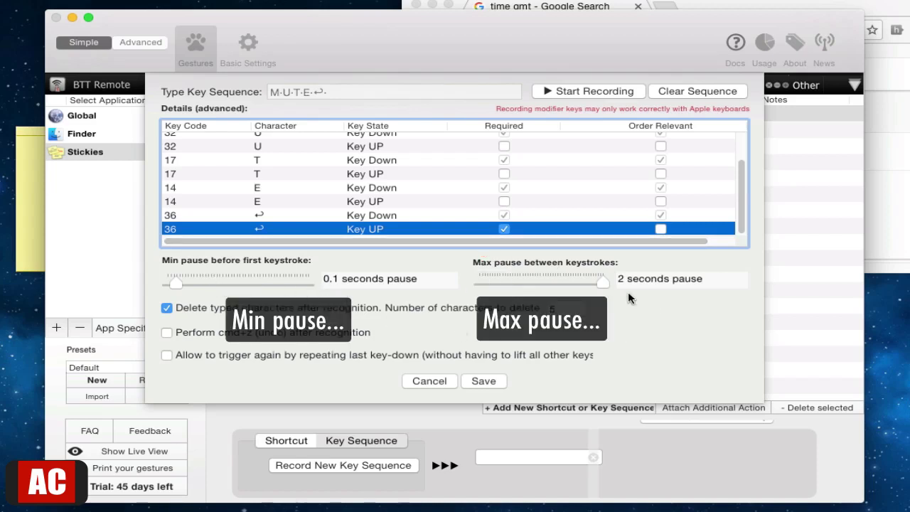
left_click(167, 307)
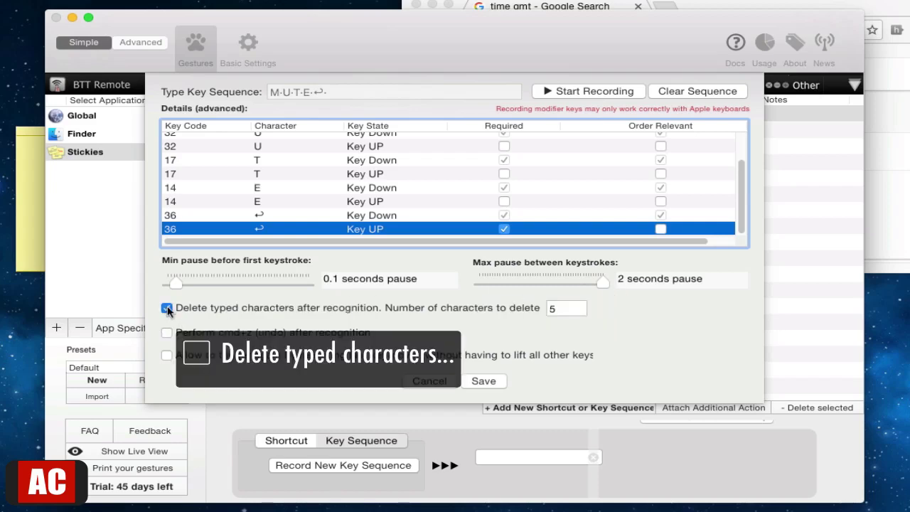
left_click(483, 381)
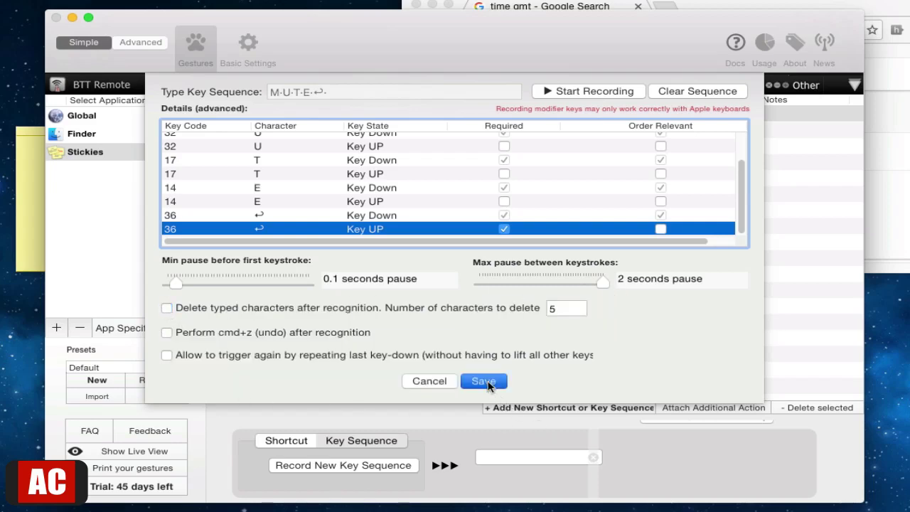
- Find the Mute action by searching for "mute" and assign it to the key sequence
left_click(763, 422)
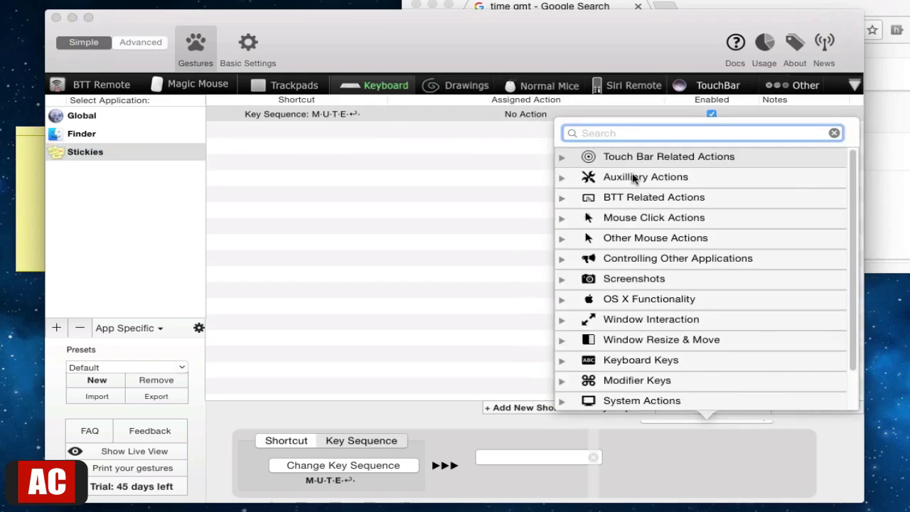
left_click(615, 135)
type("mus")
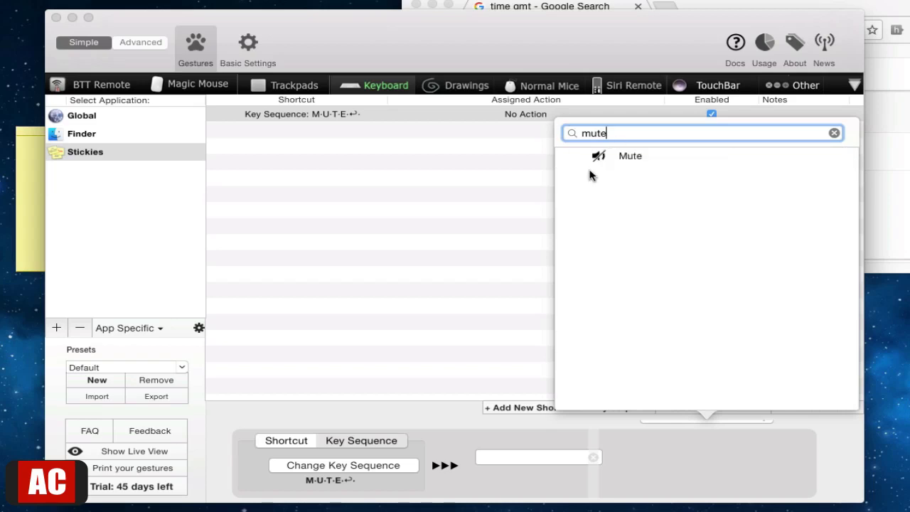
left_click(643, 159)
- Add the note "mute" to the Mute key sequence entry
left_click(782, 116)
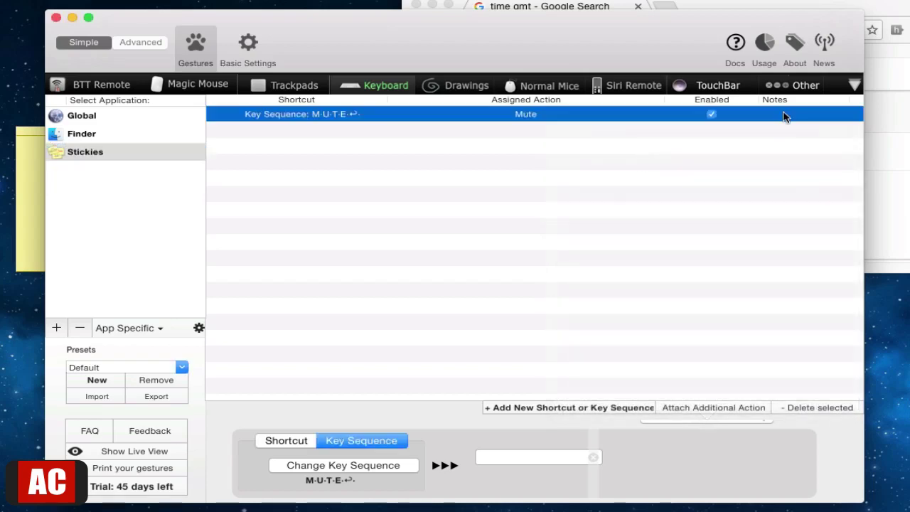
left_click(780, 118)
type("mute")
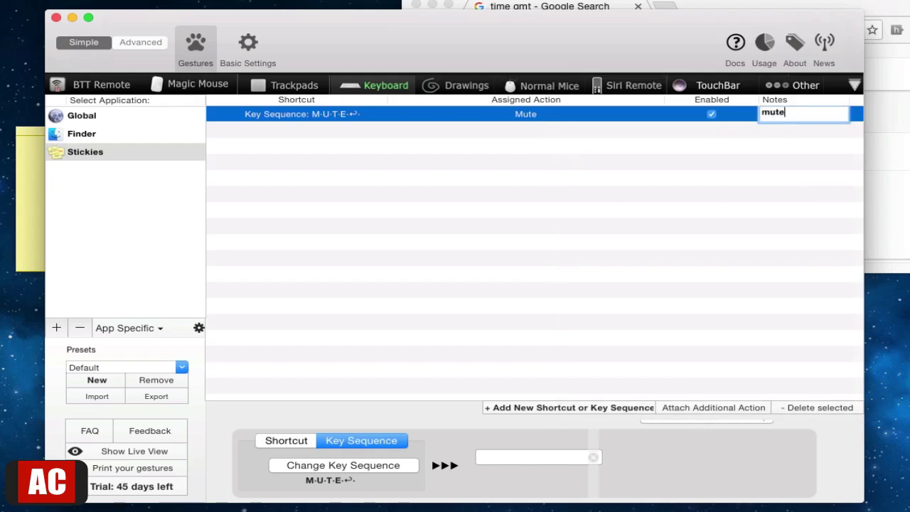
key("Return")
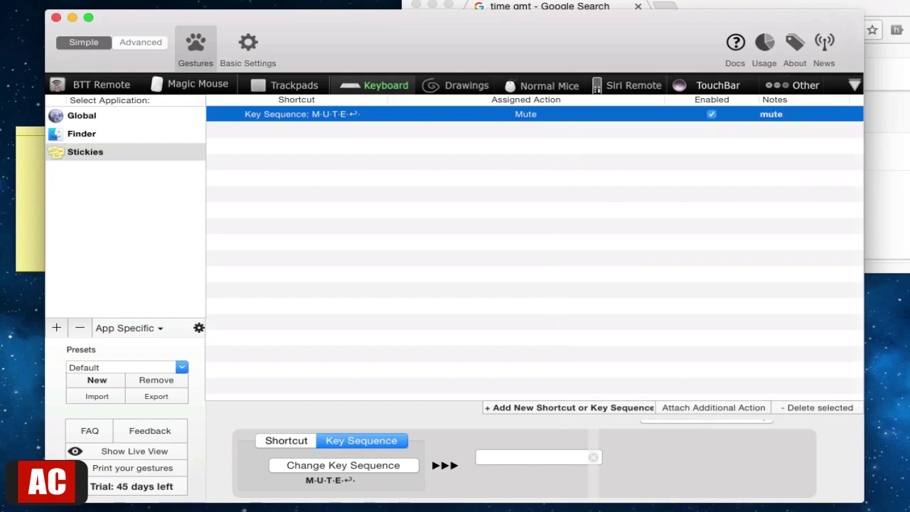
- Switch to Stickies, close its version window, and move the sticky note over the empty shortcut area after raising the system volume
left_click(37, 214)
left_click_drag(519, 105, 223, 192)
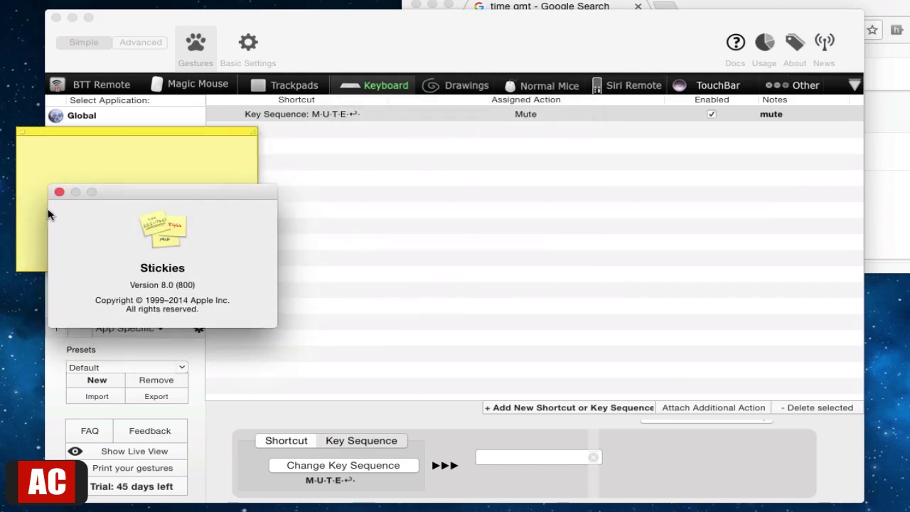
left_click(59, 193)
key("XF86AudioRaiseVolume")
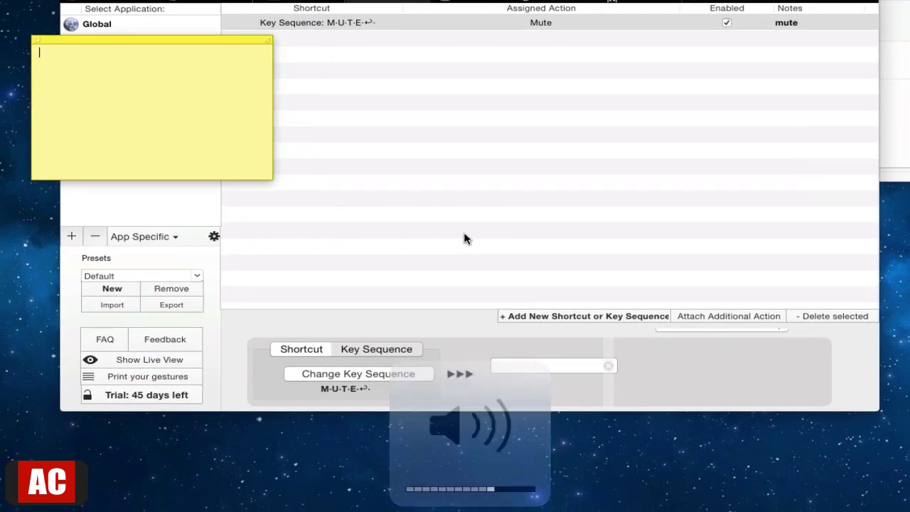
left_click_drag(212, 45, 357, 198)
- Test the key sequence in the sticky note by repeatedly entering "mute" followed by a line break to toggle the sound
key("m")
key("u")
key("t")
key("e")
key("Return")
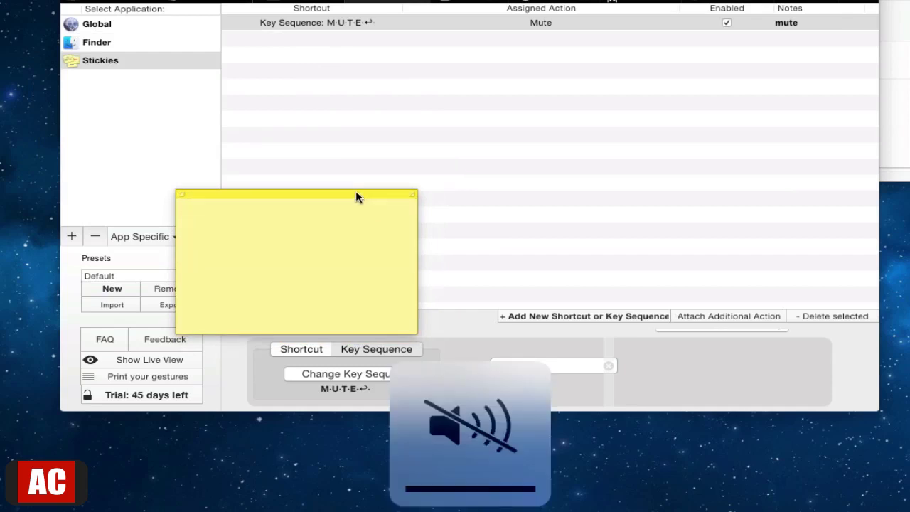
key("m")
key("u")
key("t")
key("e")
key("Return")
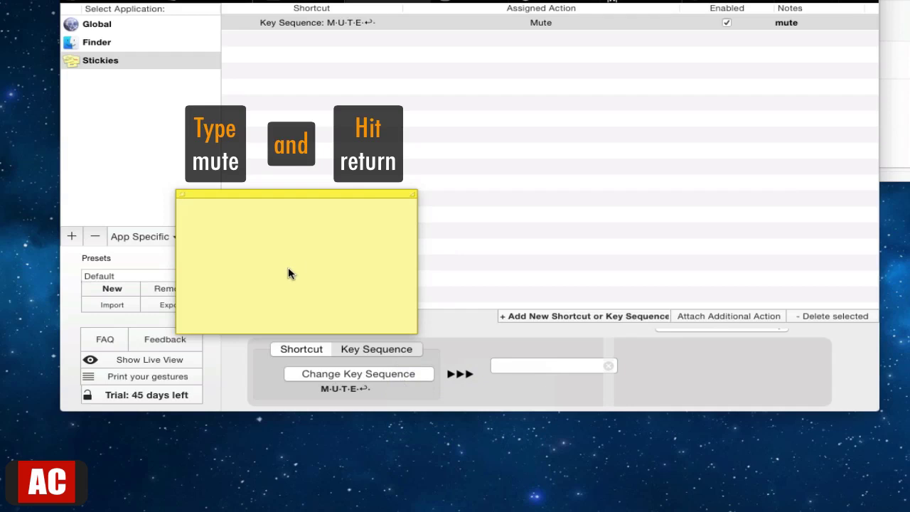
type("mute")
key("Return")
type("mute")
key("Return")
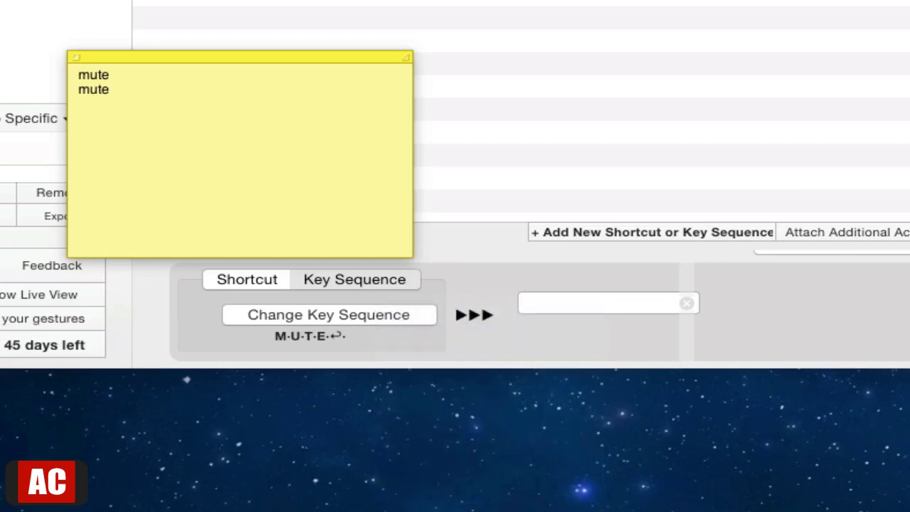
type("mute")
key("Return")
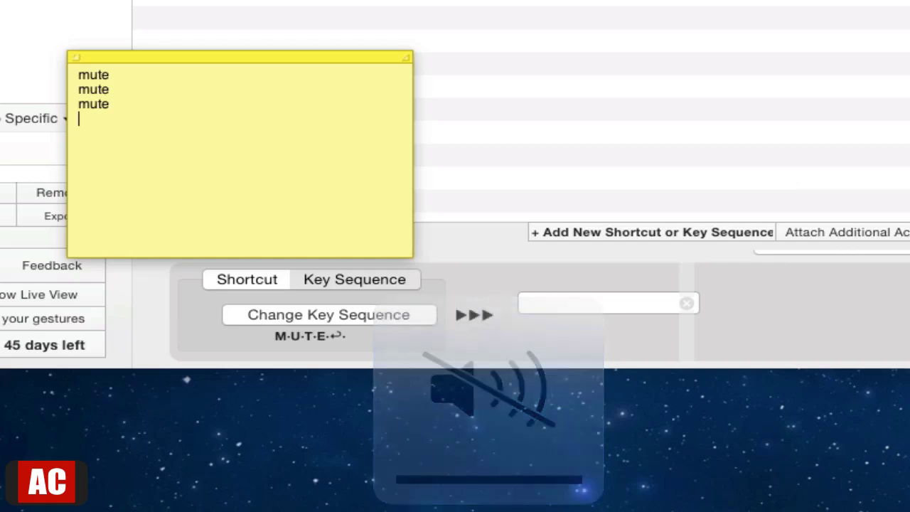
type("mute")
key("Return")
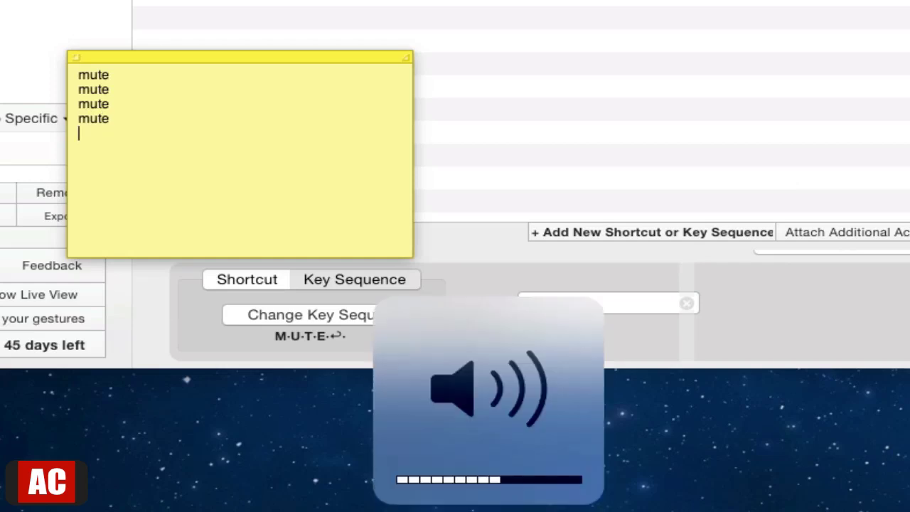
- Switch back to BetterTouchTool, add a second key sequence entry for Stickies, and open its recorder
left_click(836, 273)
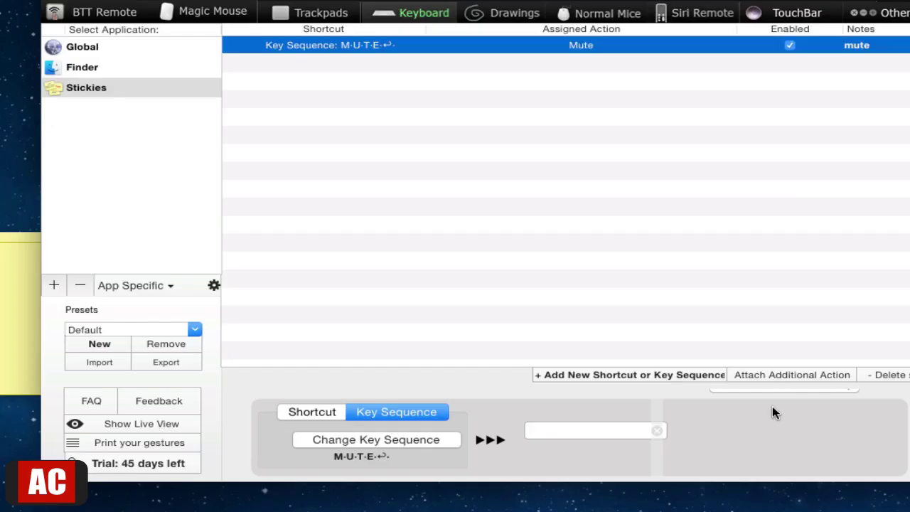
left_click(600, 378)
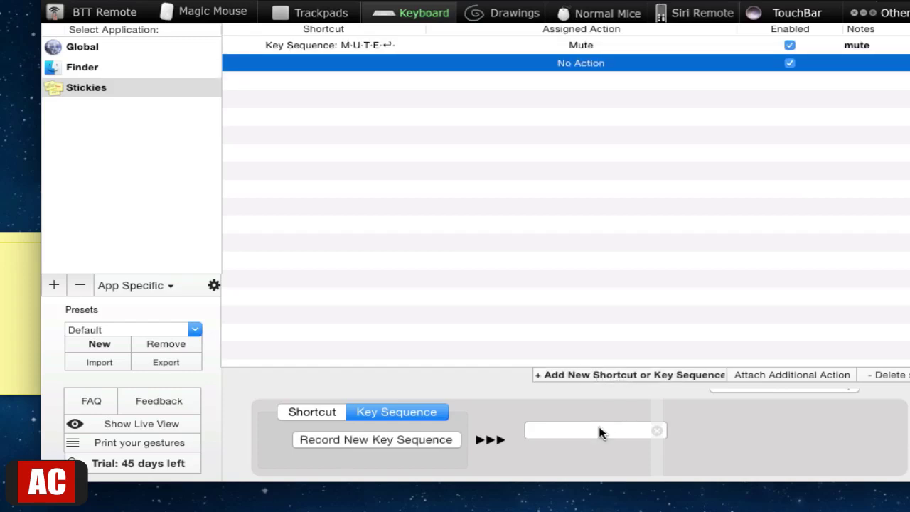
left_click(427, 440)
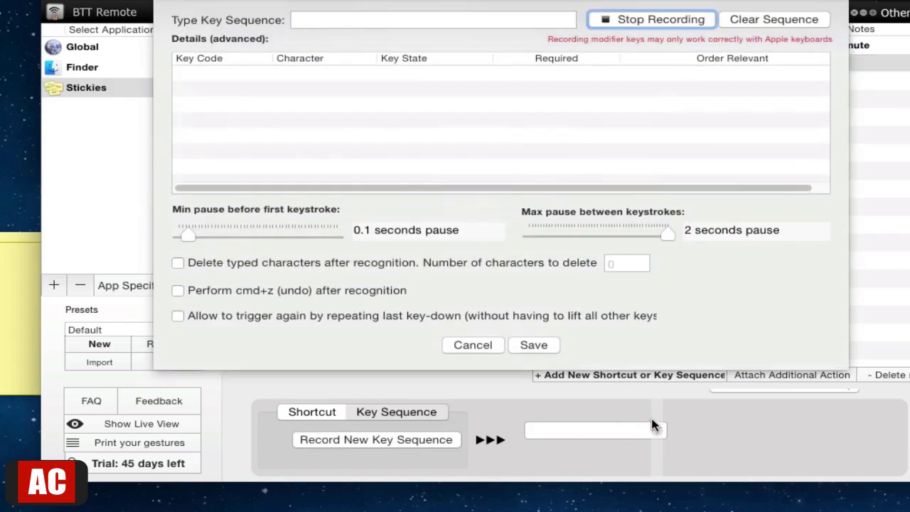
type("trs")
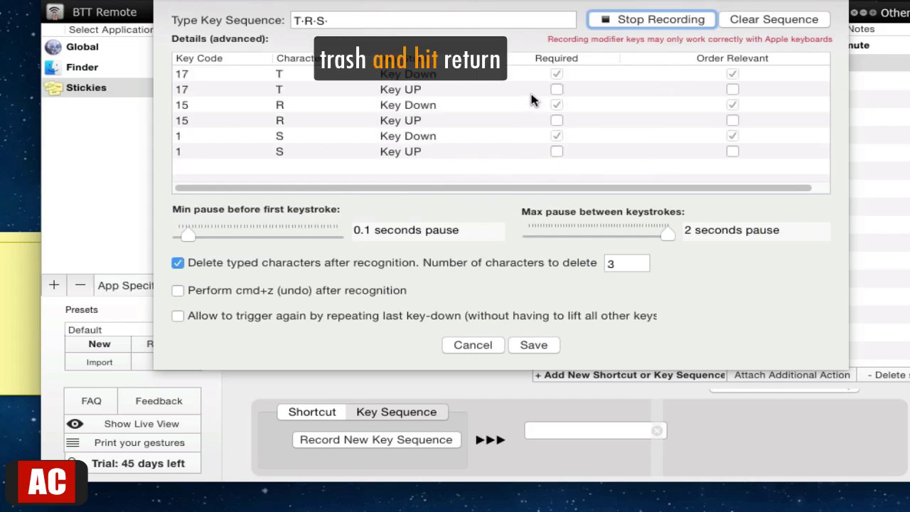
key("BackSpace")
type("a")
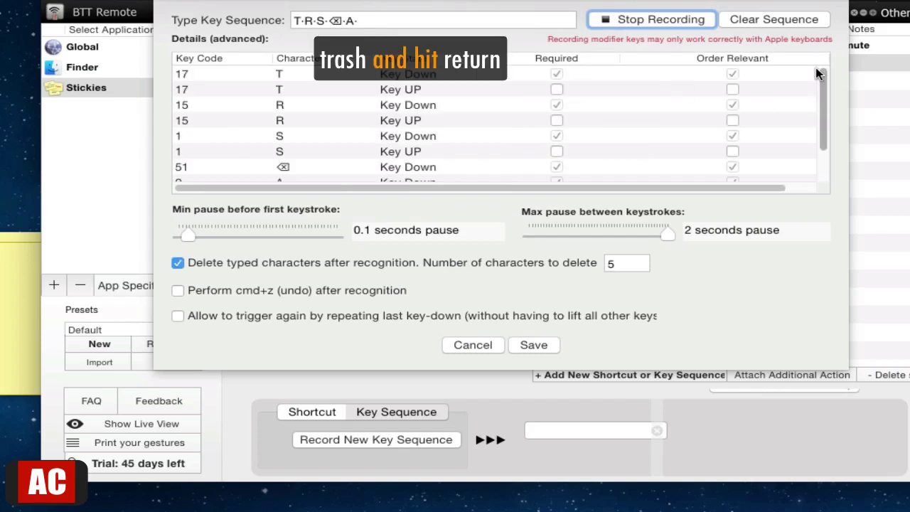
left_click(790, 21)
- Record the new key sequence as "trash" followed by Return, and stop the recording
type("trash")
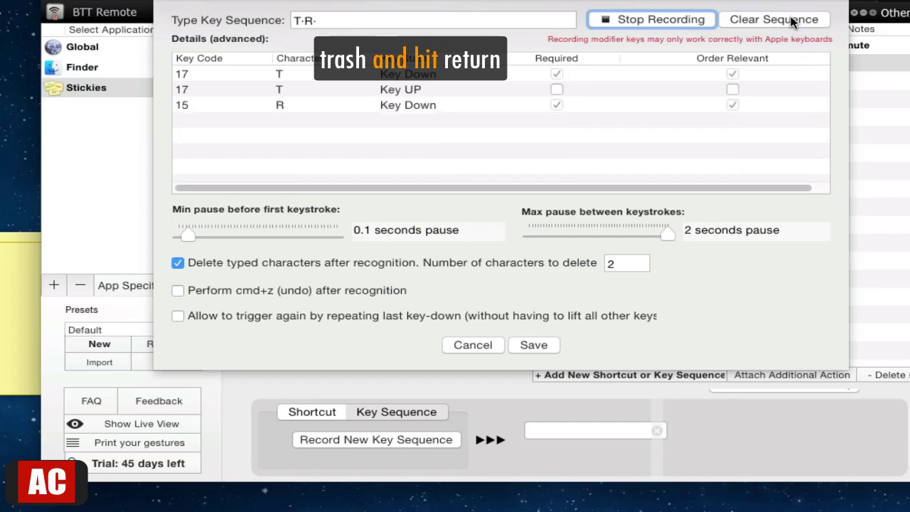
key("Return")
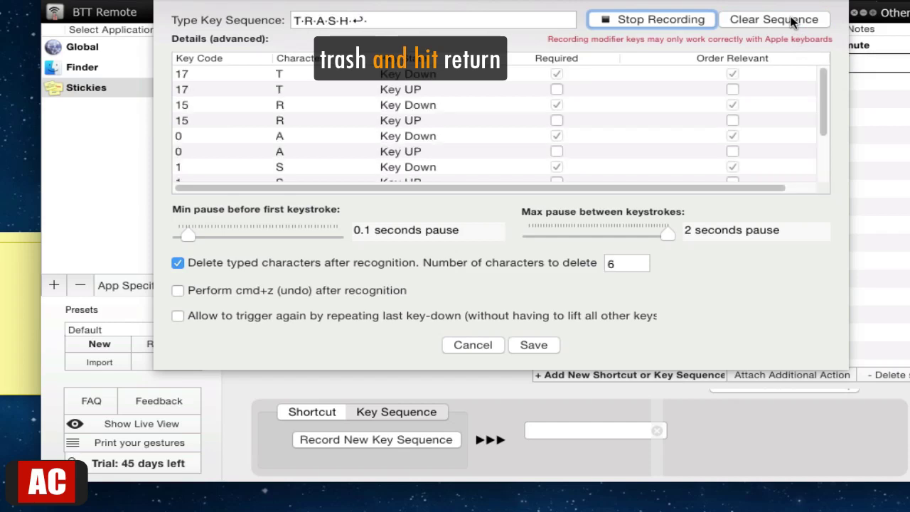
left_click(653, 21)
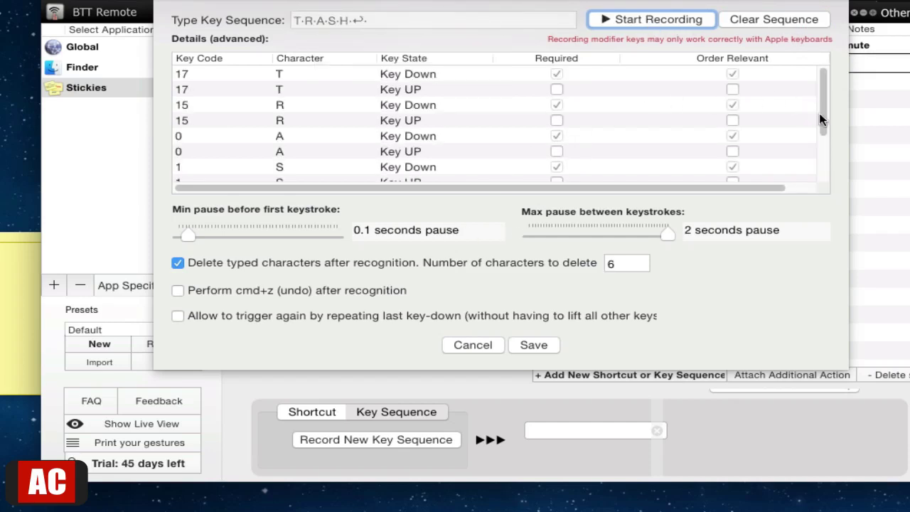
- Make the Return key-up event required, disable deleting typed characters after recognition, and save the trash sequence
scroll(821, 121, "down", 5)
left_click(558, 174)
left_click(557, 175)
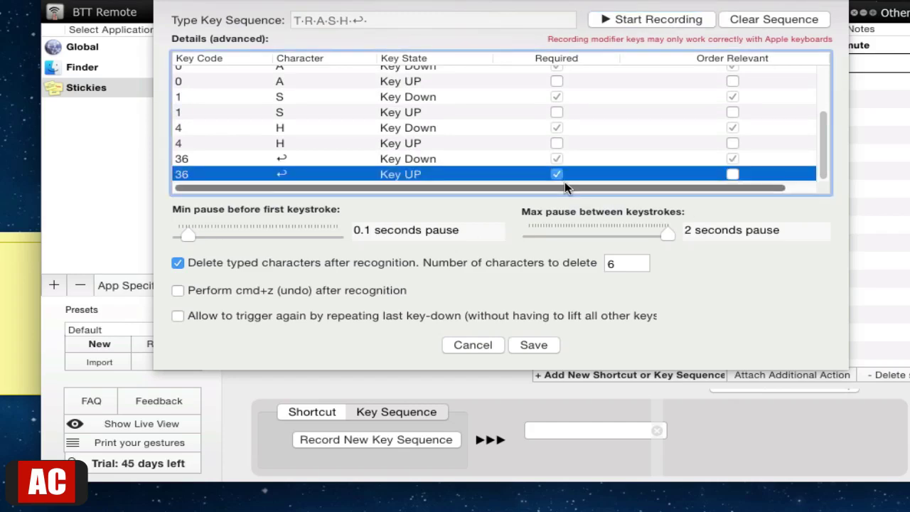
left_click(179, 263)
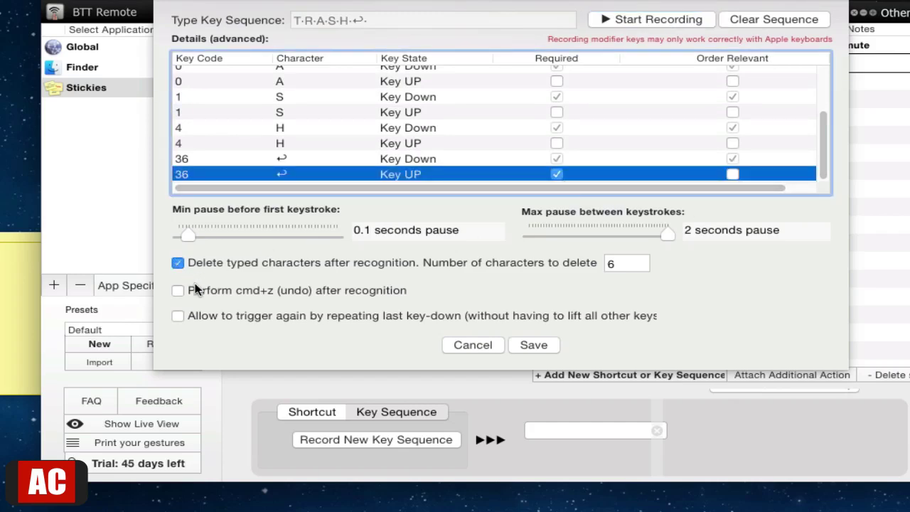
left_click(534, 345)
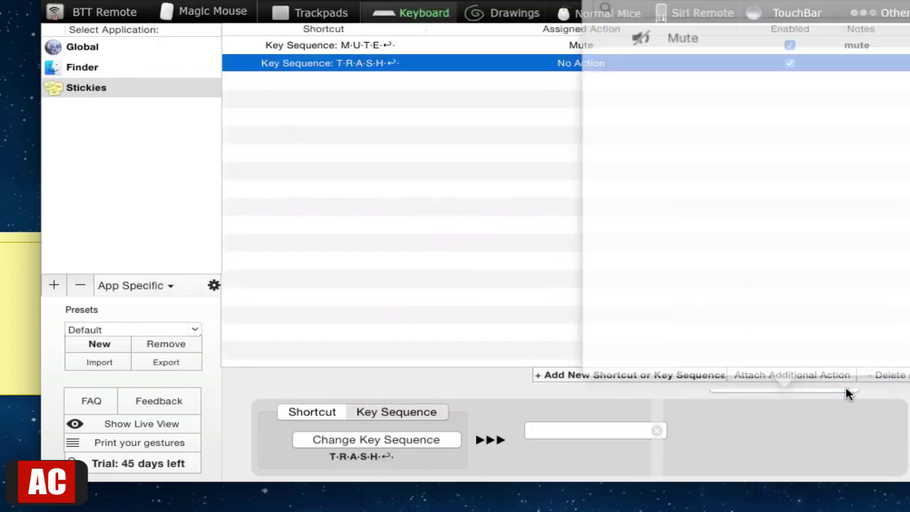
- Search the actions for "script" and assign Run Apple Script (enter directly as text) to the trash sequence
left_click(846, 393)
type("sc")
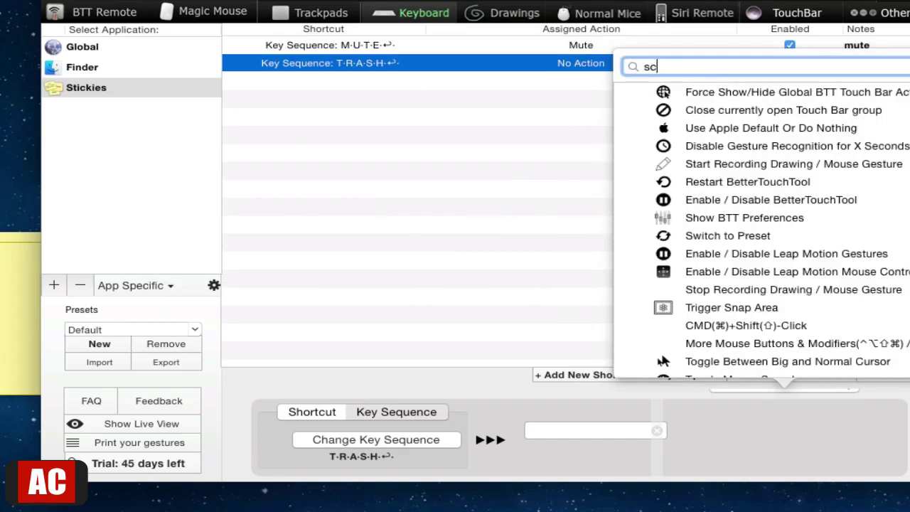
type("ript")
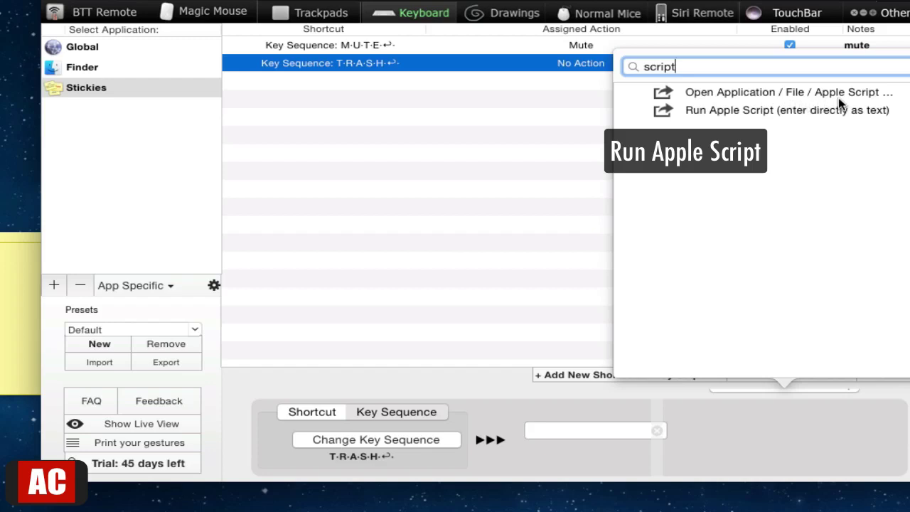
left_click(765, 112)
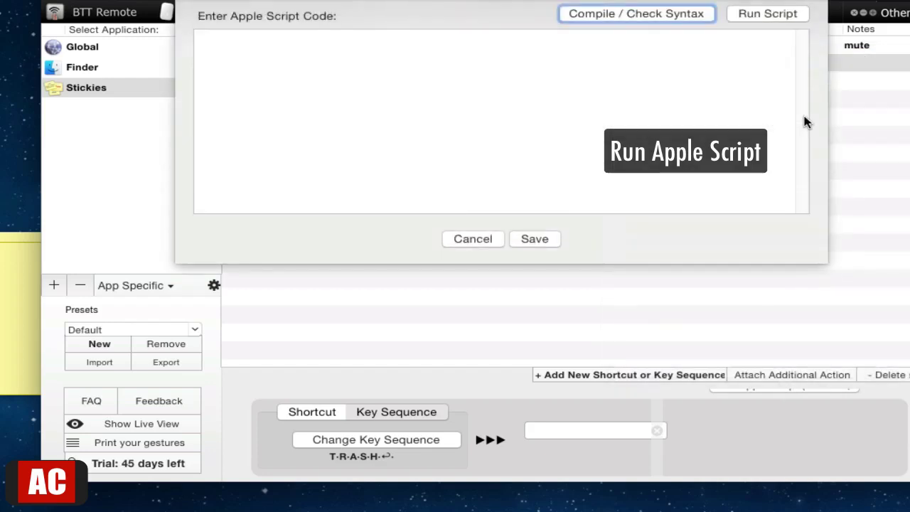
- Enter an AppleScript that tells app "finder" to activate, closed by "end tell", run it once, and save it
left_click(773, 130)
type("tell app \"find")
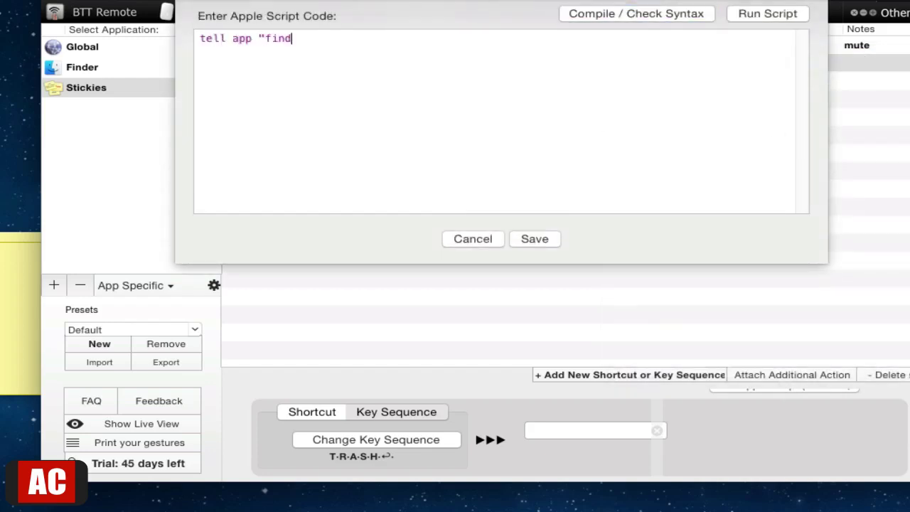
type("er\" ")
type("activate ")
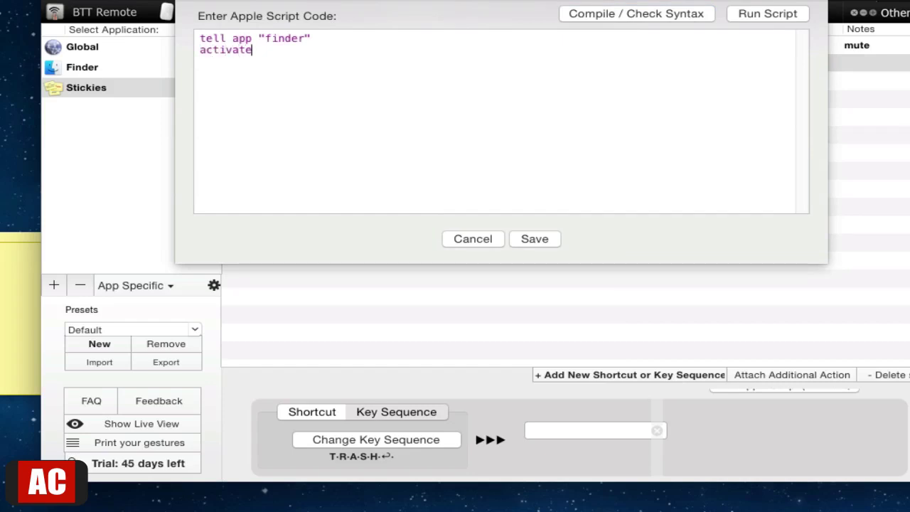
type("end tell")
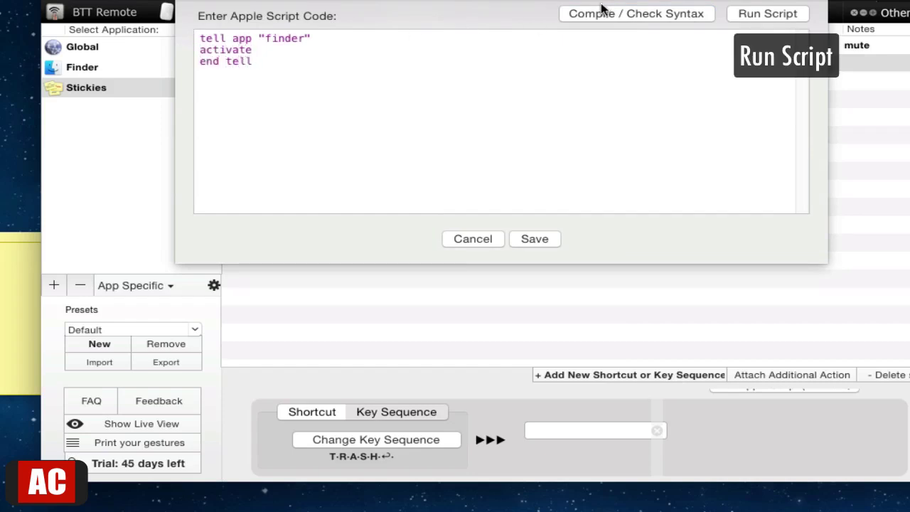
left_click(777, 21)
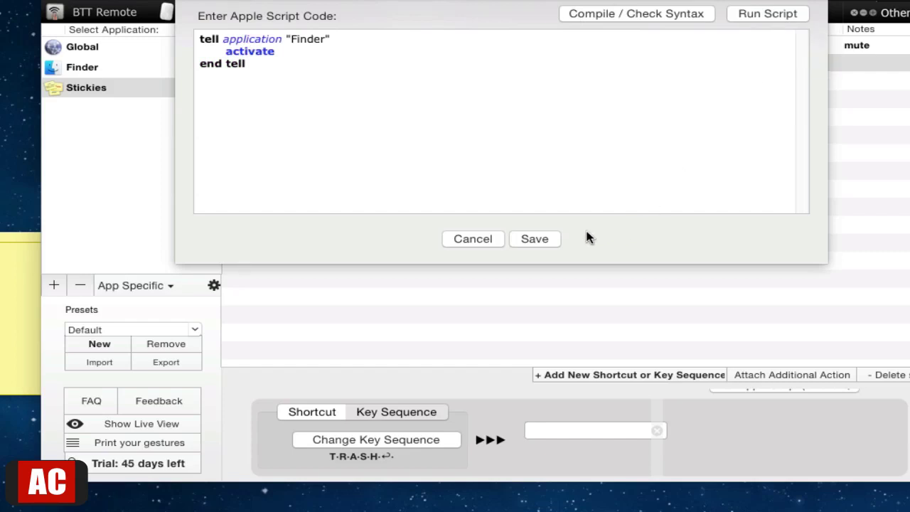
left_click(533, 239)
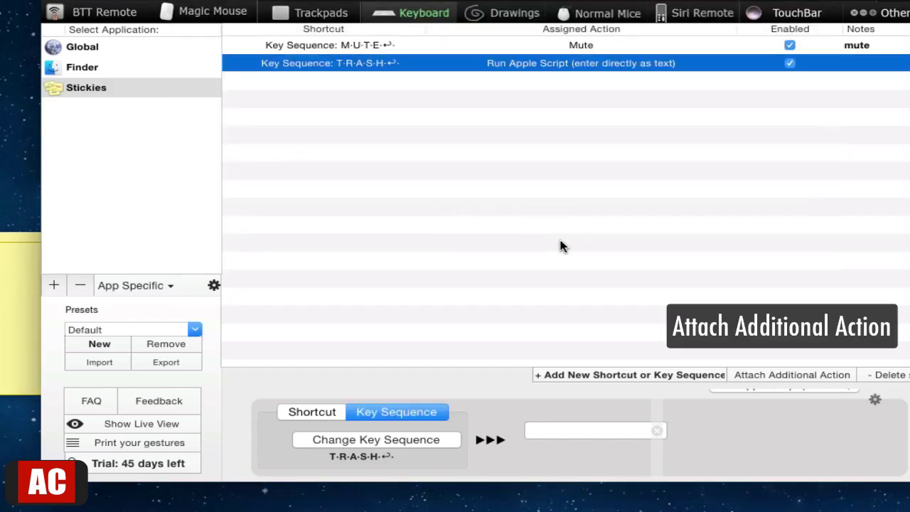
- Attach an additional action to the trash sequence, check the Finder application menu, and assign Command+Shift+Delete to the action
left_click(813, 375)
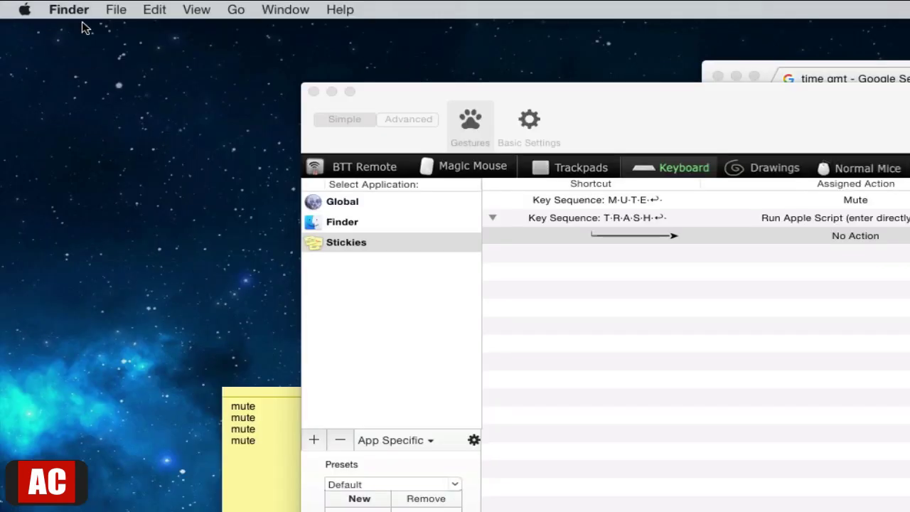
left_click(71, 8)
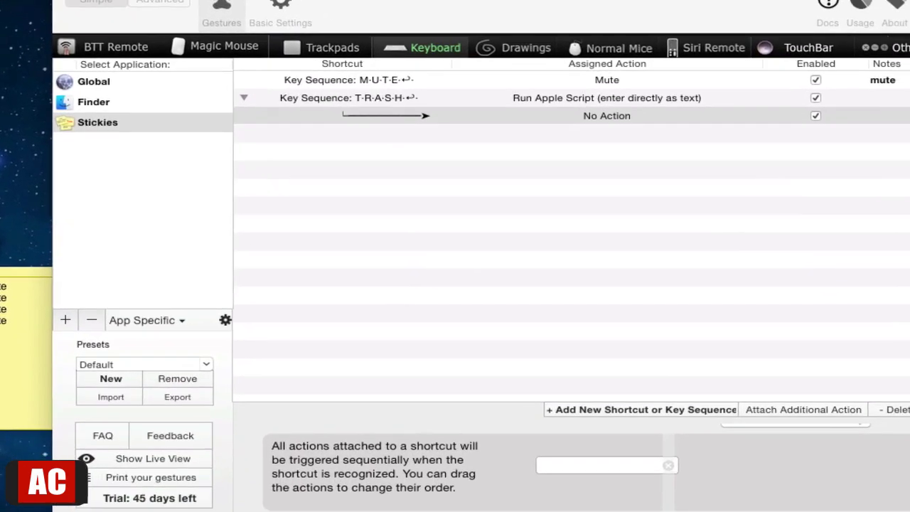
left_click(600, 463)
key("super+shift+BackSpace")
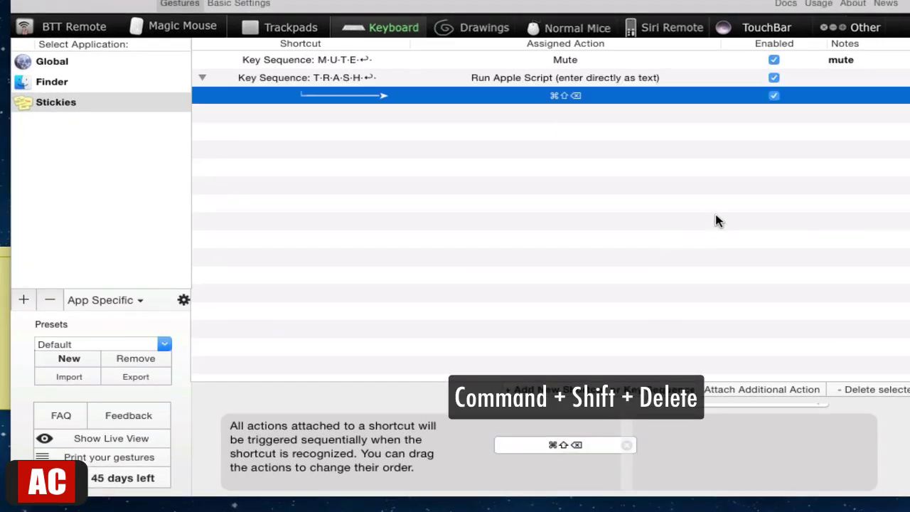
- Test the sequence by entering "trash" and a line break in the sticky note, and cancel emptying the Trash
left_click(5, 349)
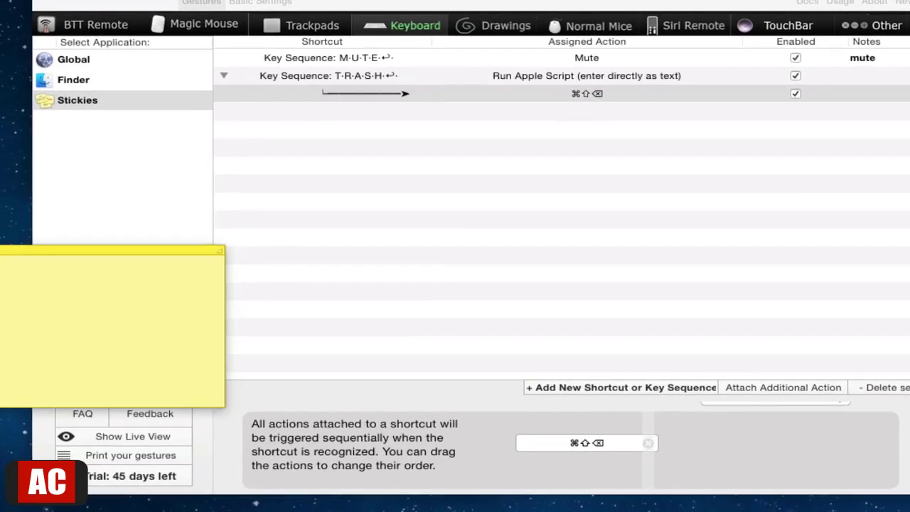
type("trash")
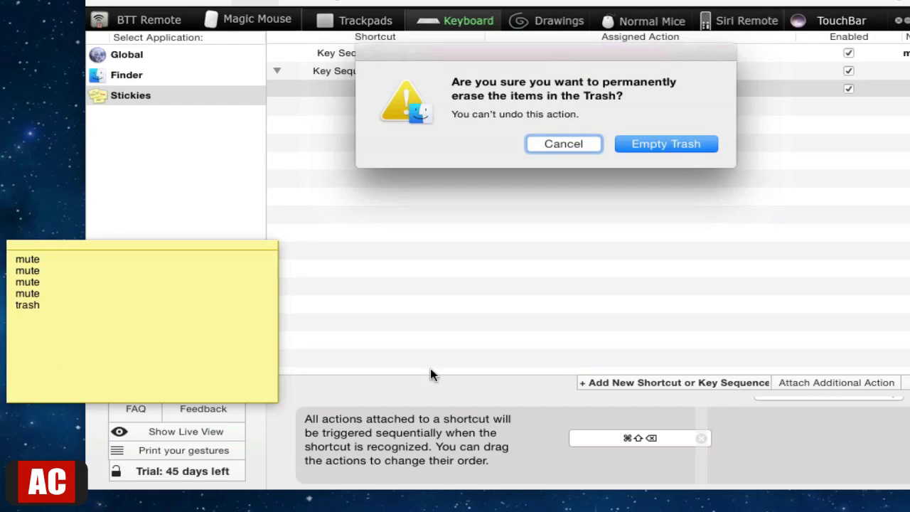
left_click(550, 145)
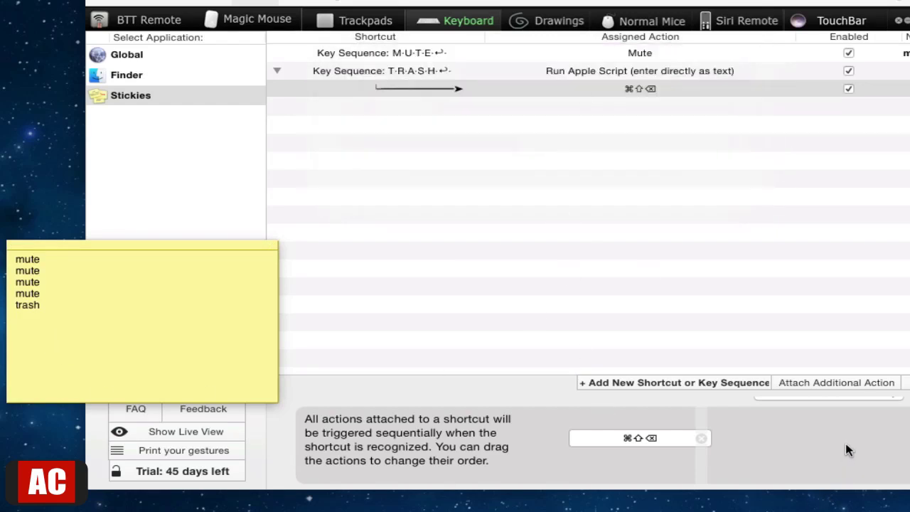
- Attach another action after the Command+Shift+Delete one and make it send Return
left_click(865, 385)
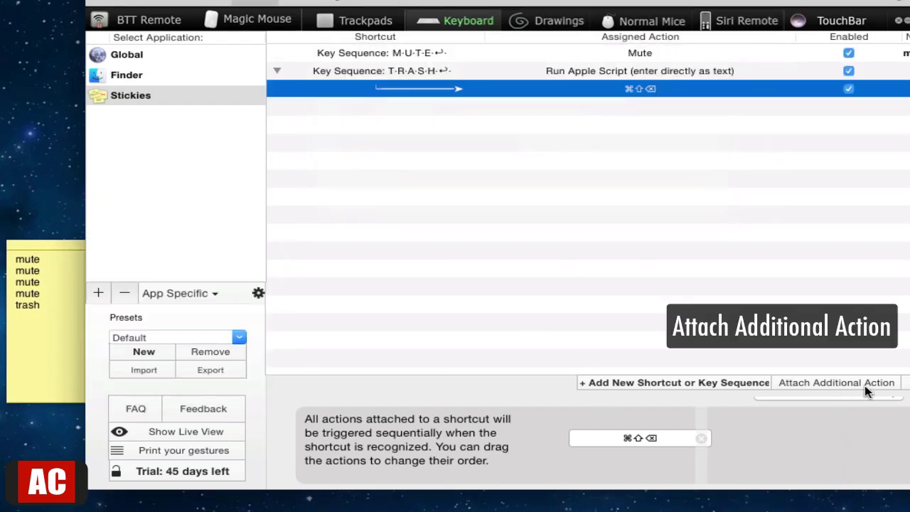
left_click(864, 385)
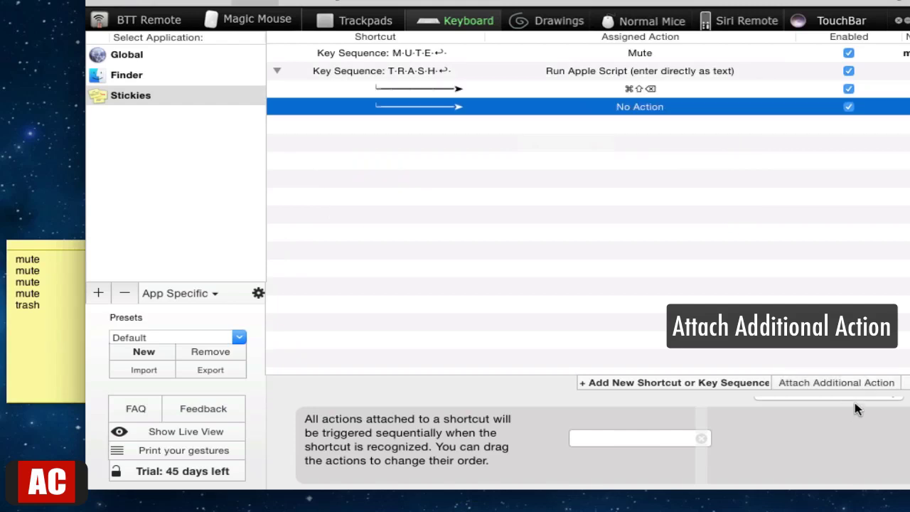
left_click(647, 439)
key("Return")
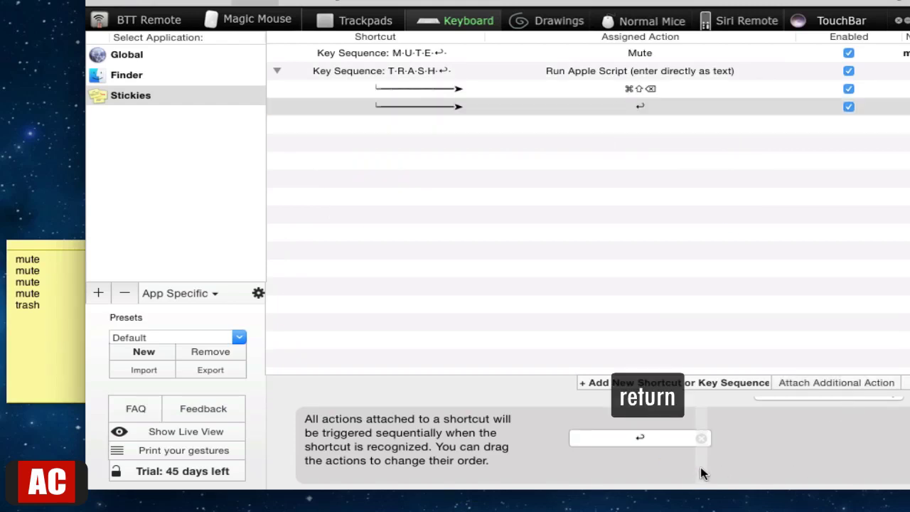
- With the Trash window open, test the full sequence by entering "trash" and a line break in the sticky note
type("trash")
key("Return")
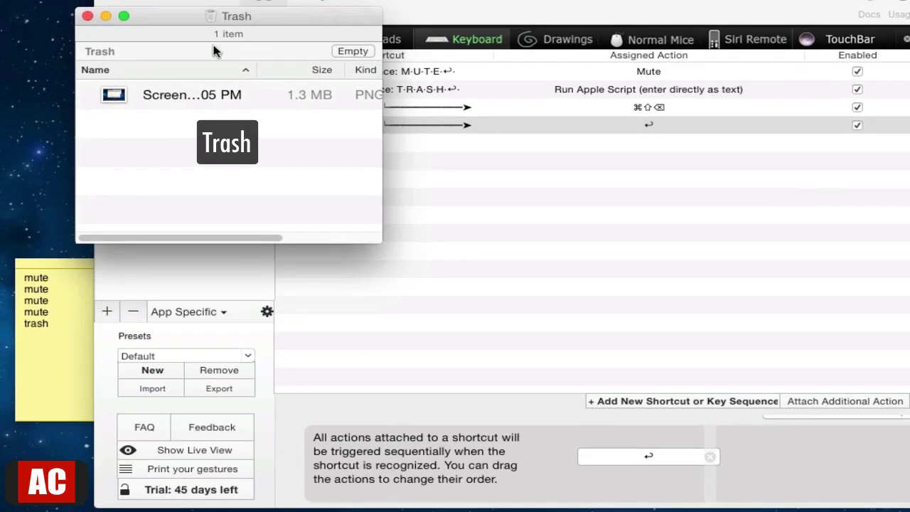
left_click(66, 350)
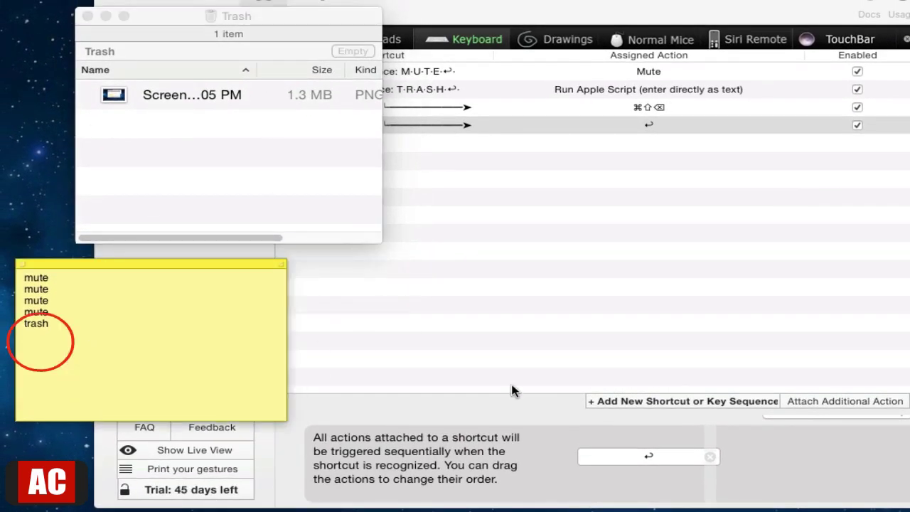
type("trash")
key("Return")
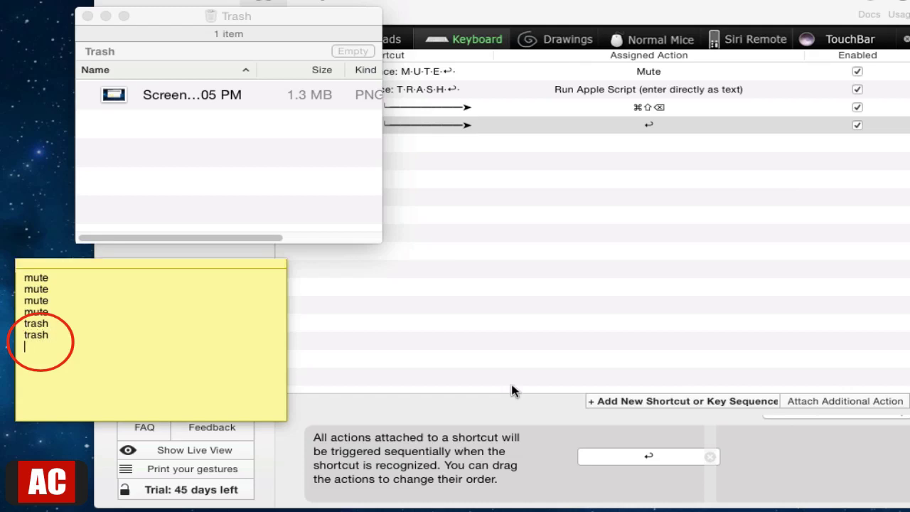
- Return to BetterTouchTool, add a new key sequence for Stickies, and record "grab" followed by Return
left_click(832, 438)
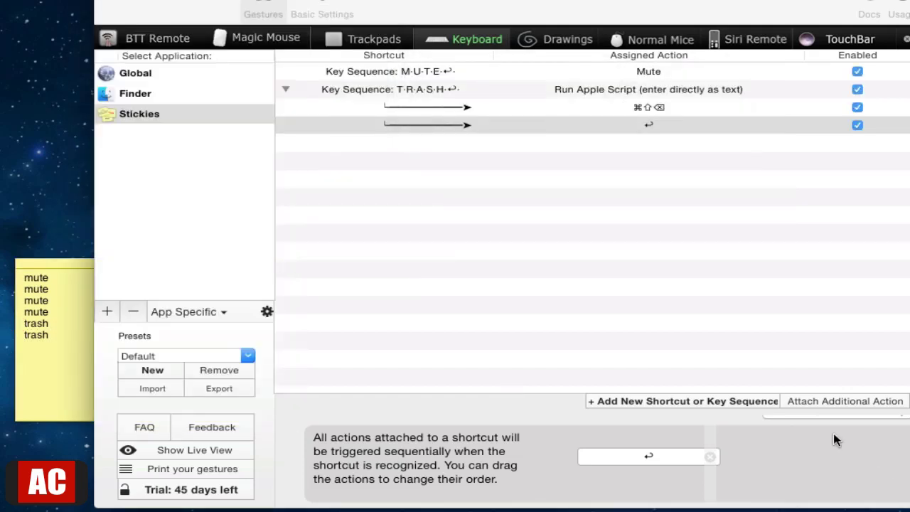
left_click(648, 405)
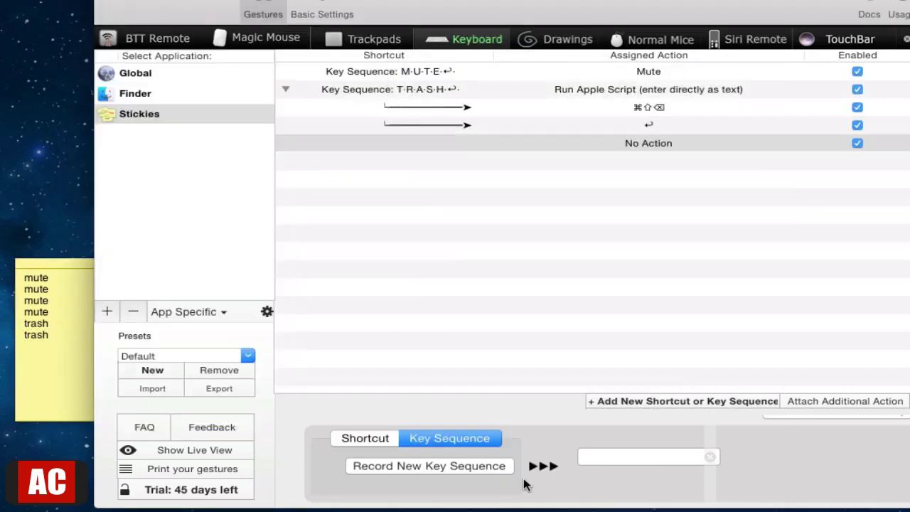
left_click(435, 467)
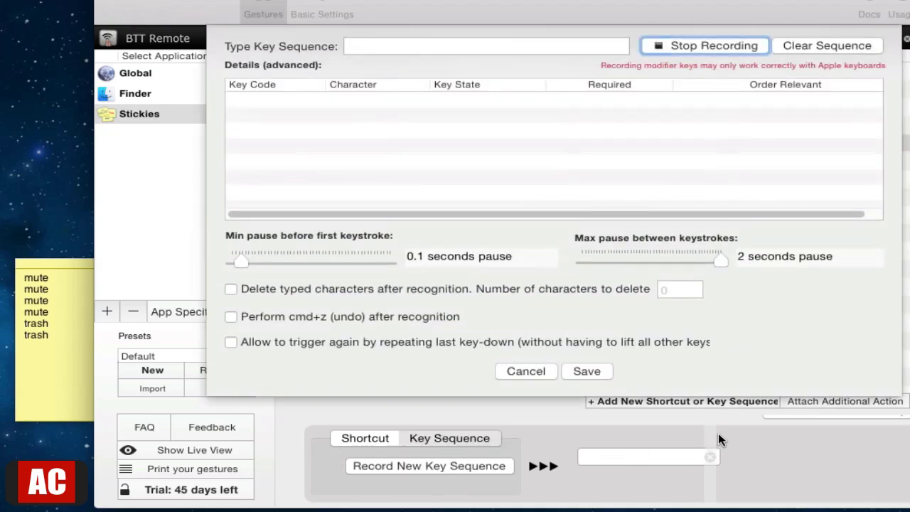
type("grab")
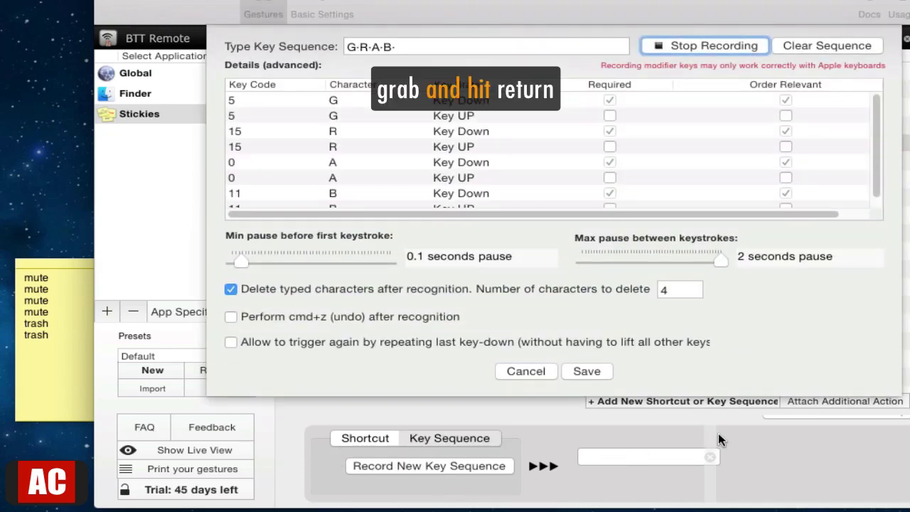
key("Return")
left_click(721, 48)
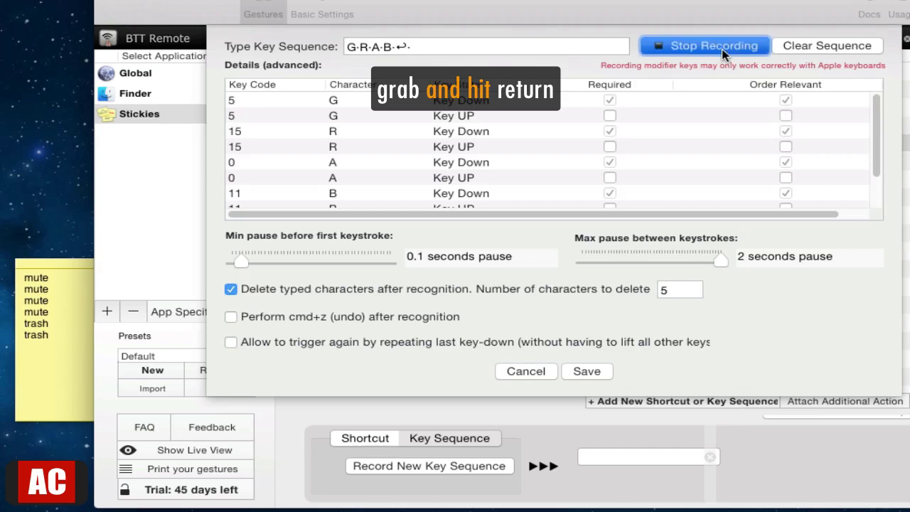
- Require the Return key-up event, disable deleting typed characters after recognition, and save the grab sequence
scroll(871, 133, "down", 3)
left_click(610, 201)
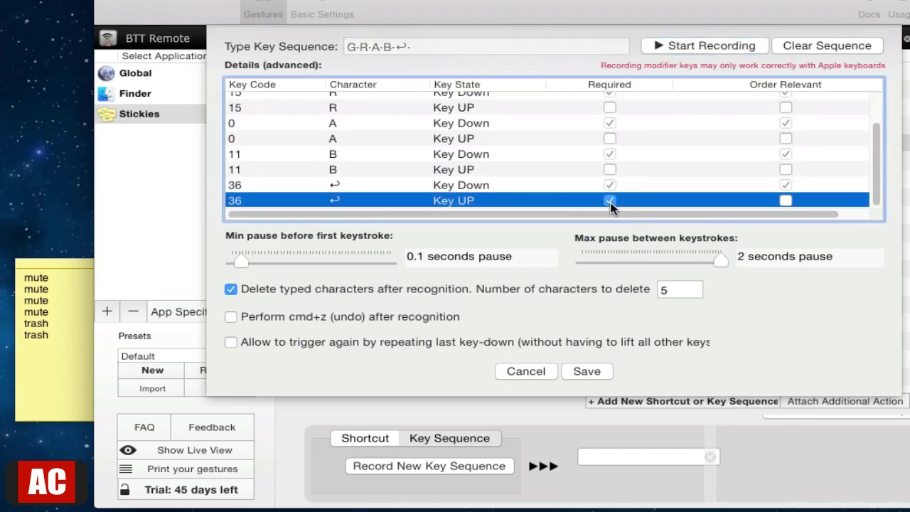
left_click(332, 297)
left_click(602, 374)
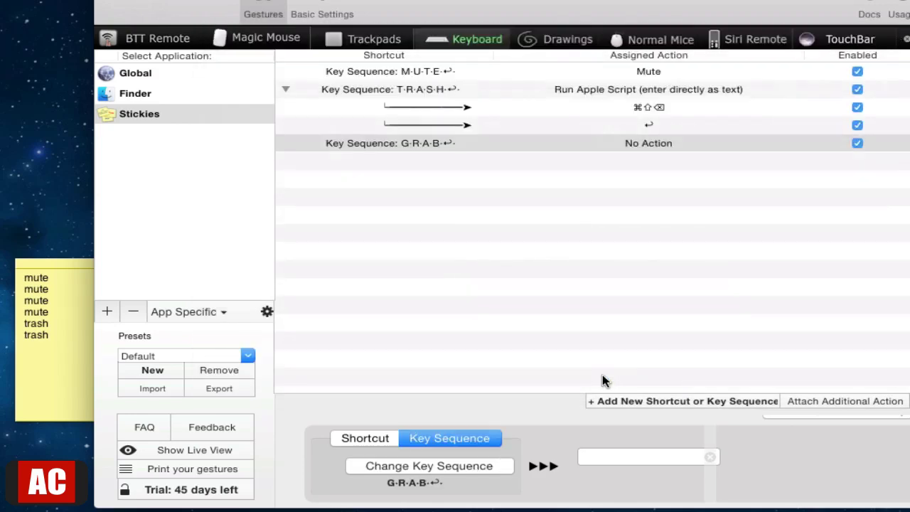
- Assign the Run Apple Script (enter directly as text) action to the G-R-A-B key sequence
left_click(900, 419)
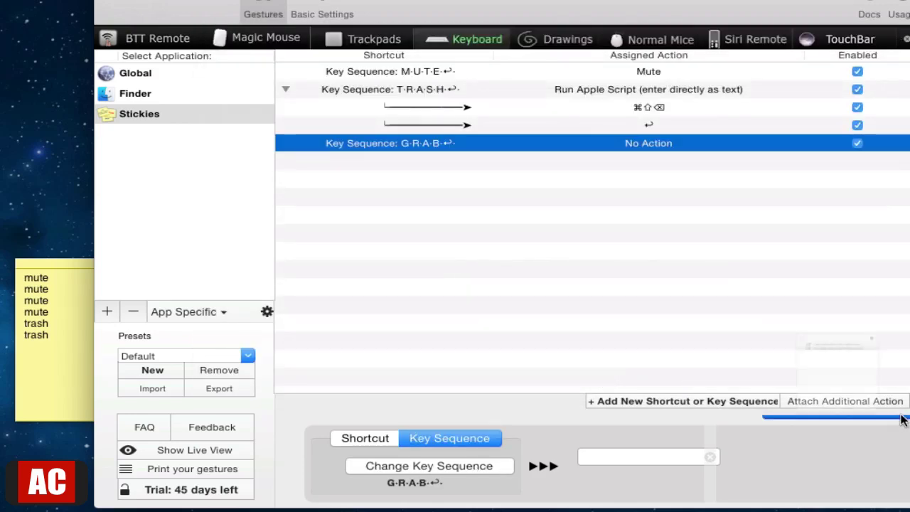
type("scr")
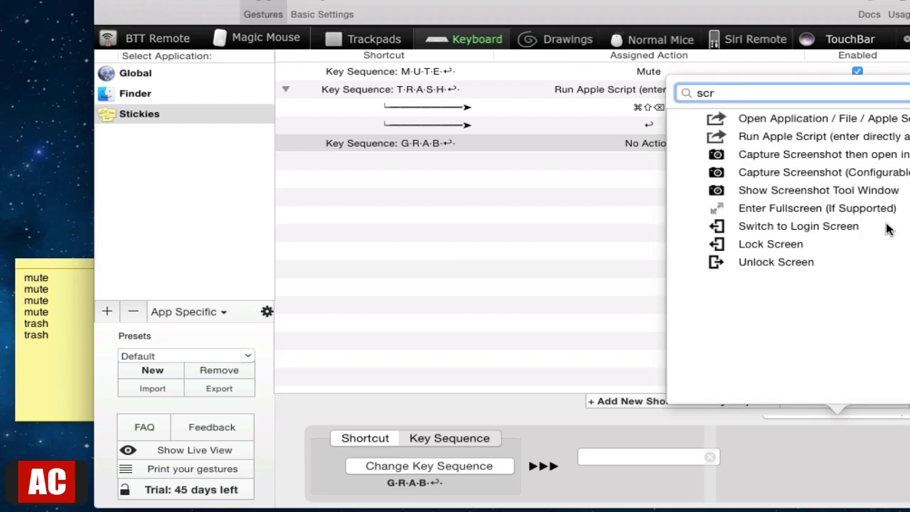
left_click(811, 135)
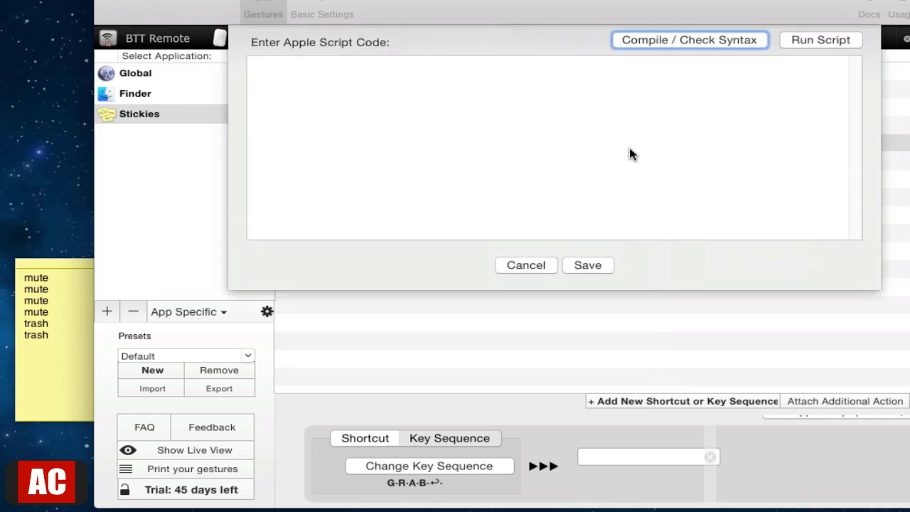
- Write an AppleScript that tells app "grab" to reopen and activate, ending with "end tell", then run and save it
left_click(507, 135)
type("te")
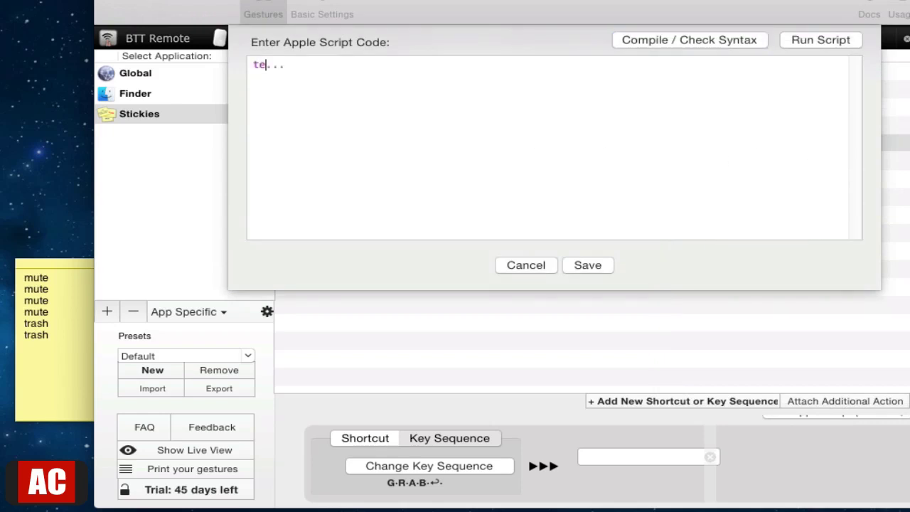
type("ll app")
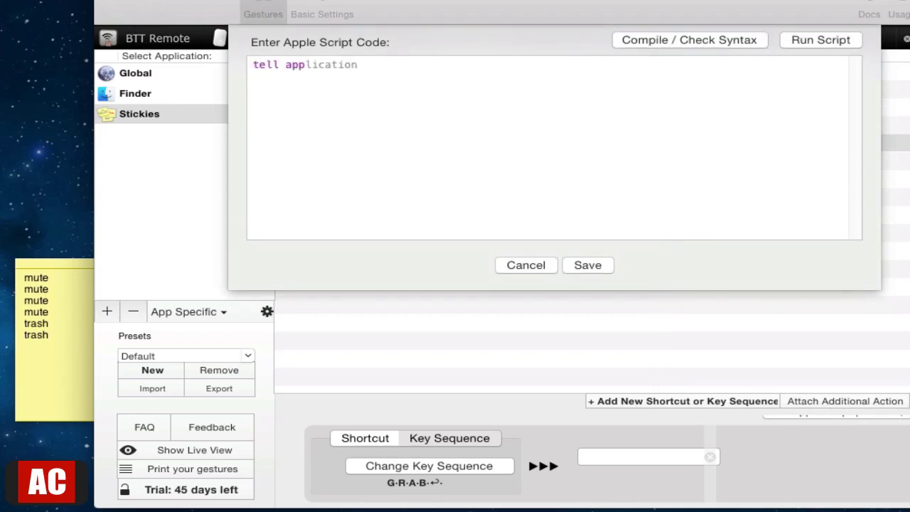
type(" \"")
type("grab\" ")
type("reopen ")
type("act")
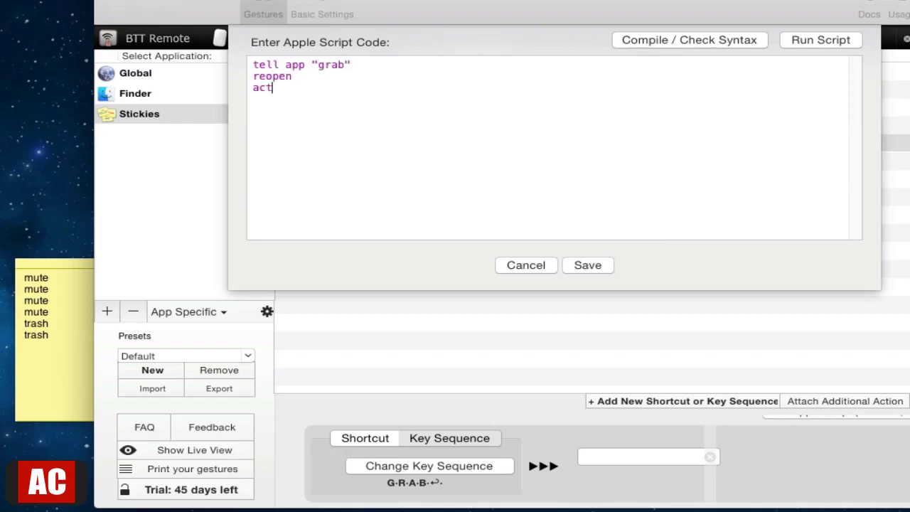
type("ivate ")
type("end tell")
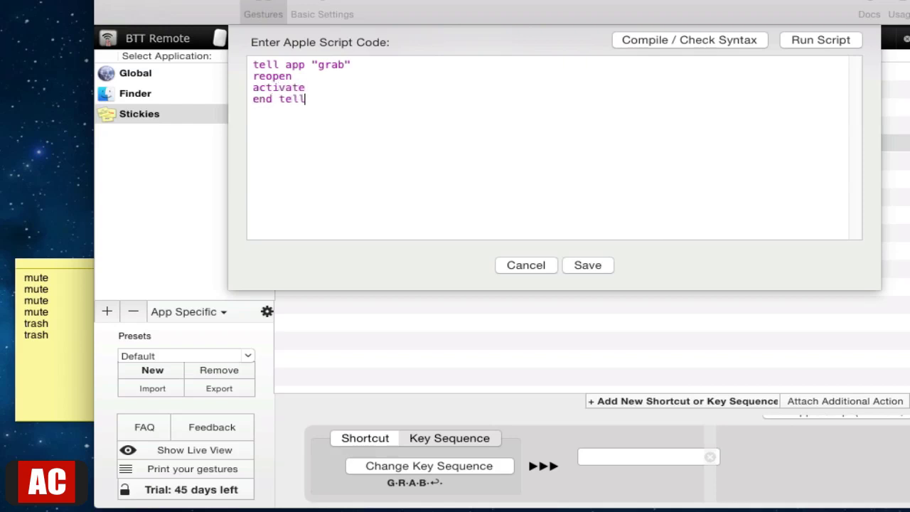
left_click(844, 41)
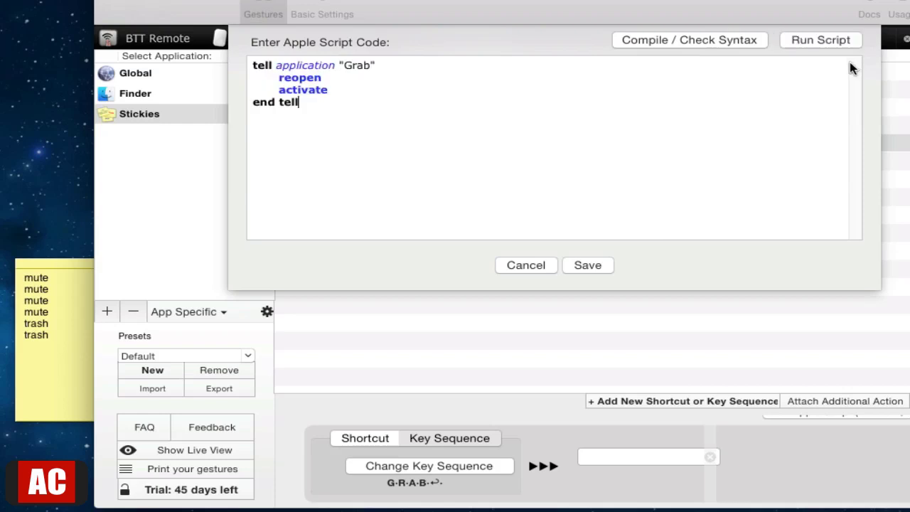
left_click(586, 264)
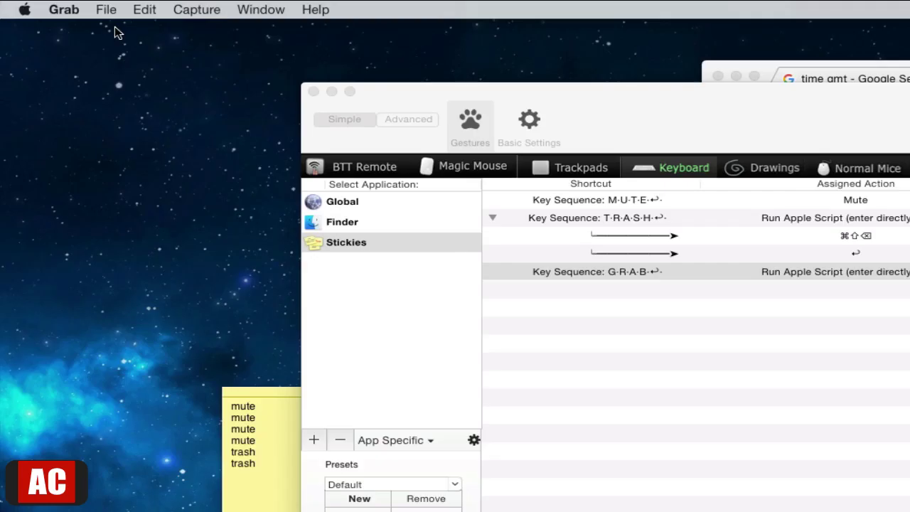
- Check Grab's capture commands, then attach an additional action to the G-R-A-B sequence in BetterTouchTool that sends Command+Shift+Z
left_click(197, 10)
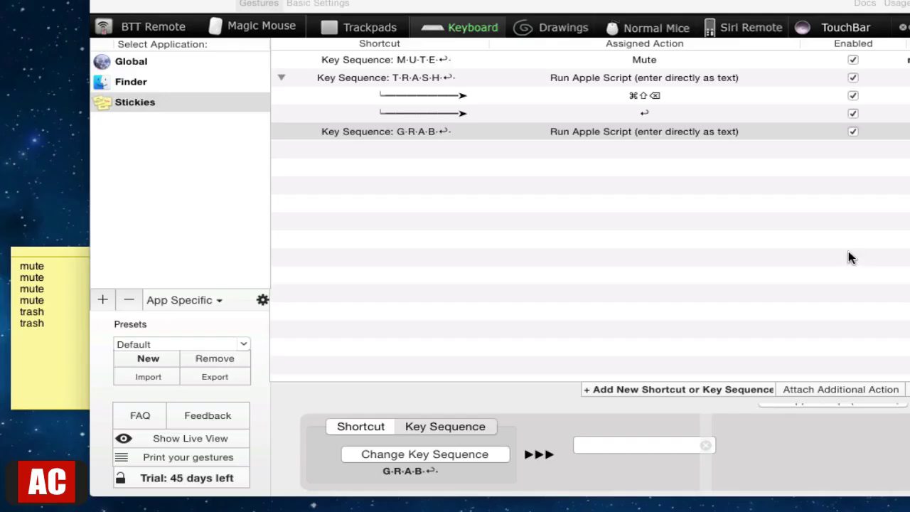
left_click(848, 251)
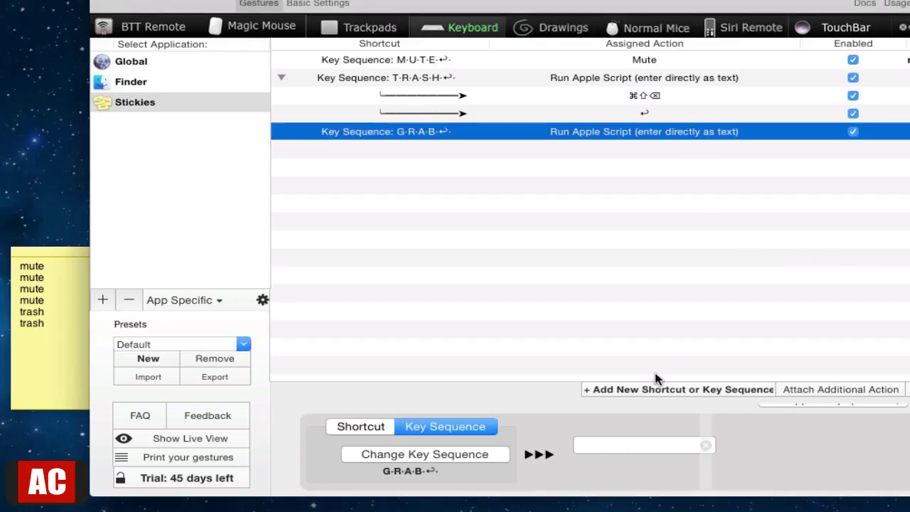
left_click(842, 389)
left_click(632, 446)
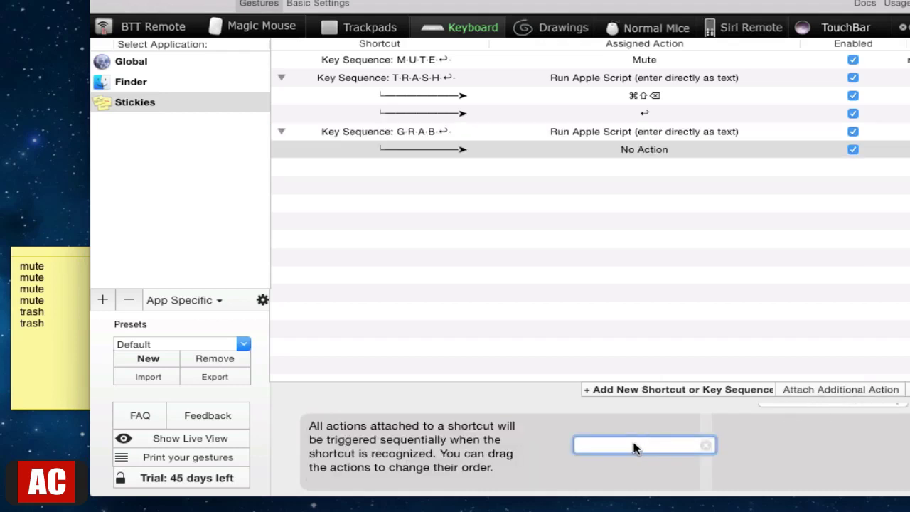
key("super+shift+z")
- Attach another action after the Command+Shift+Z one and make it send Return
left_click(819, 390)
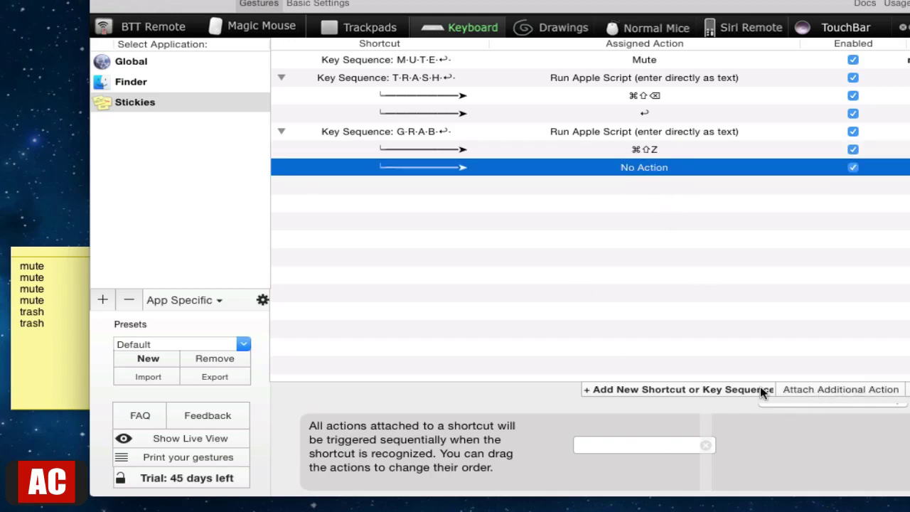
left_click(654, 448)
key("Return")
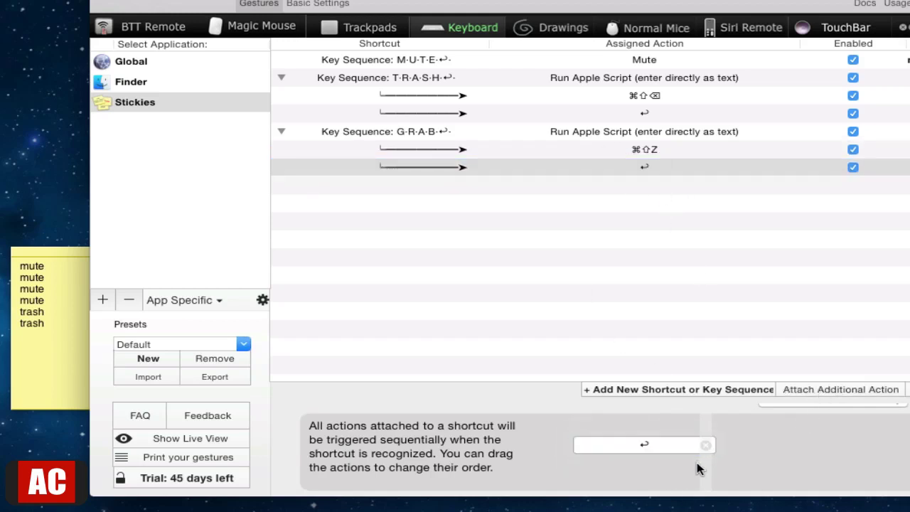
left_click(540, 166)
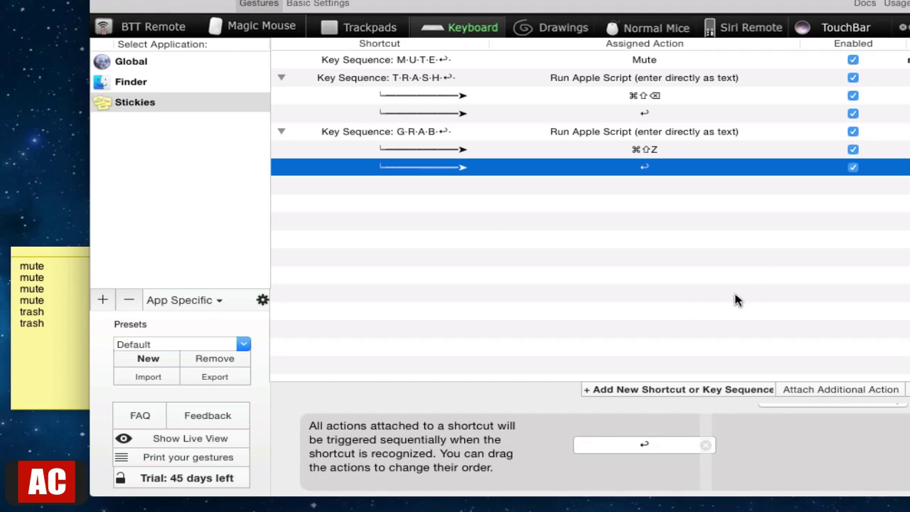
- Test the sequence by entering "grab" and a line break in the sticky note, capture the browser page, and close the capture without saving
left_click(35, 339)
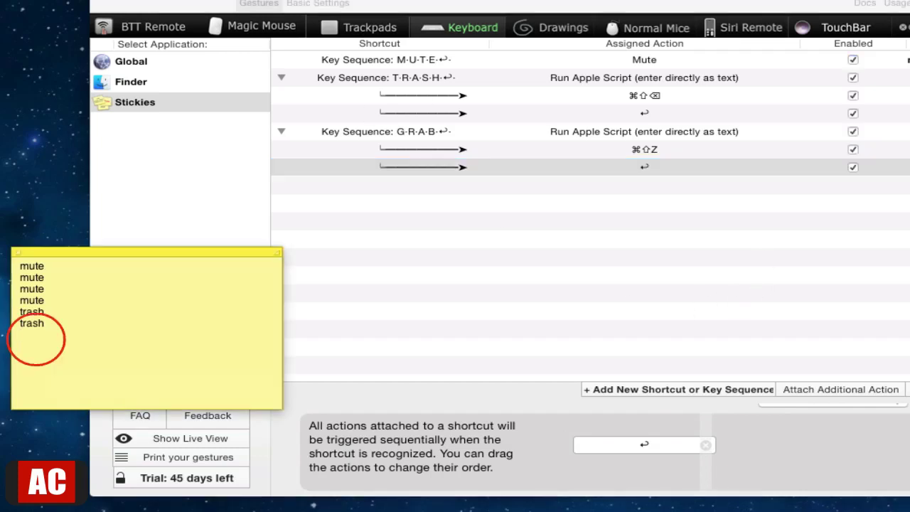
type("grab")
key("Return")
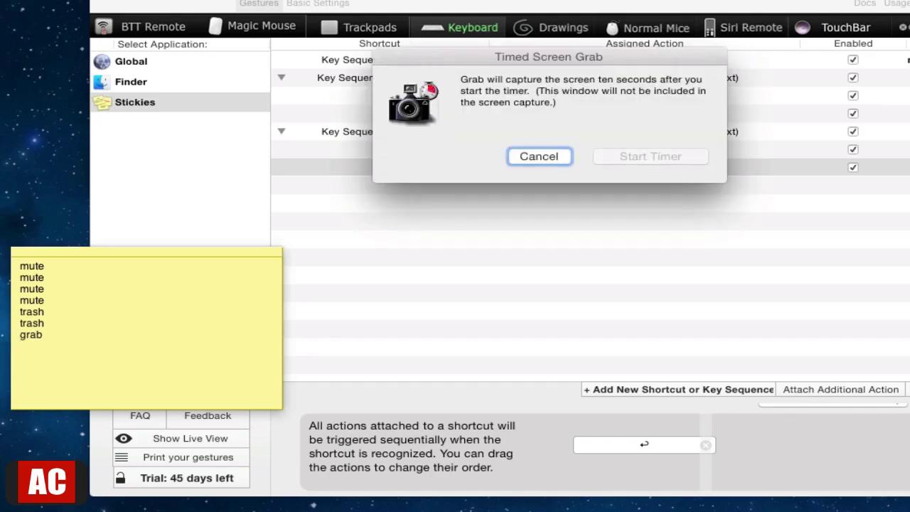
key("super+Tab")
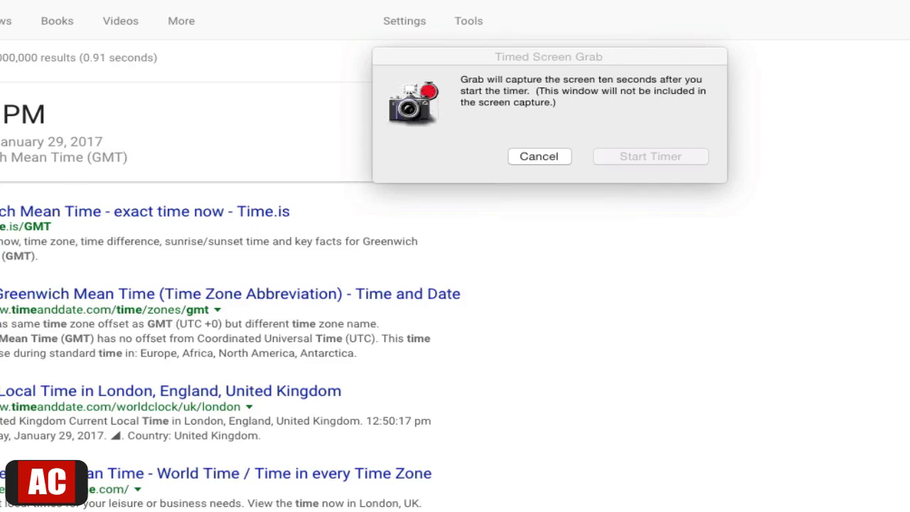
key("Escape")
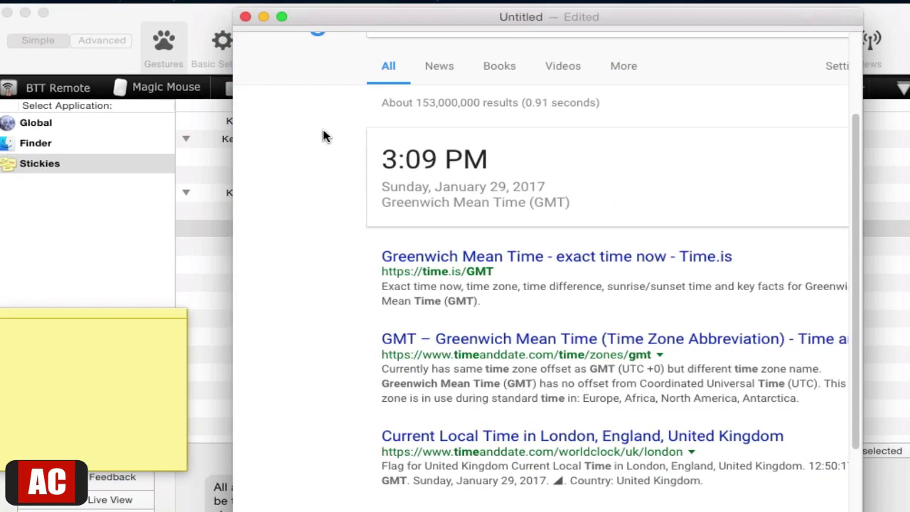
left_click(246, 16)
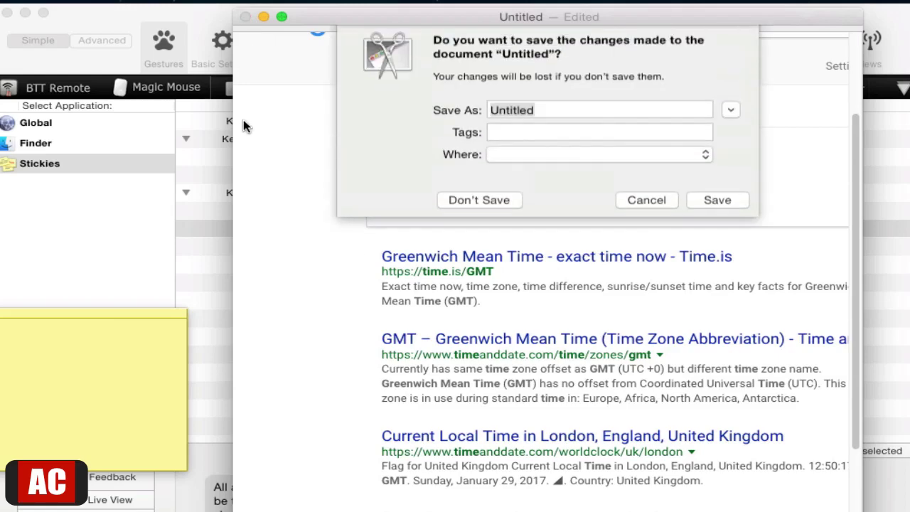
left_click(479, 210)
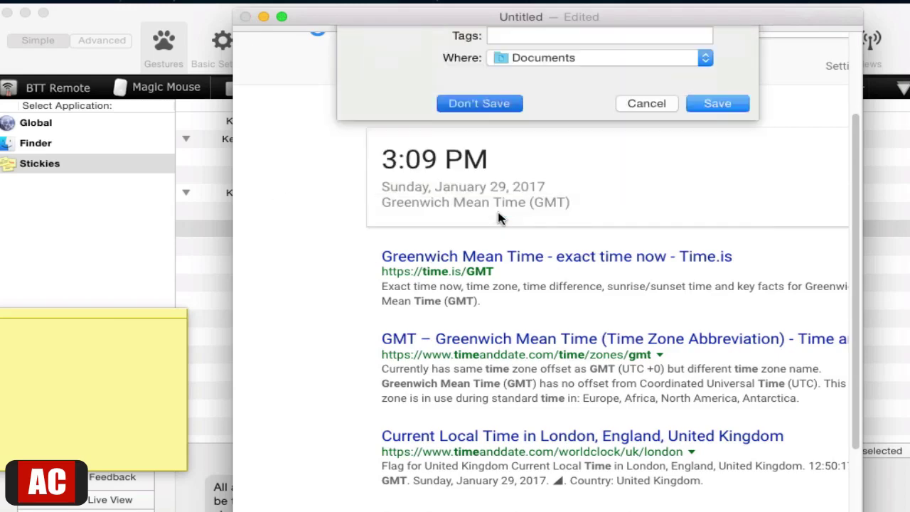
- Attach an additional action at the end of the T-R-A-S-H sequence and choose Delay Next Action for it
left_click(576, 175)
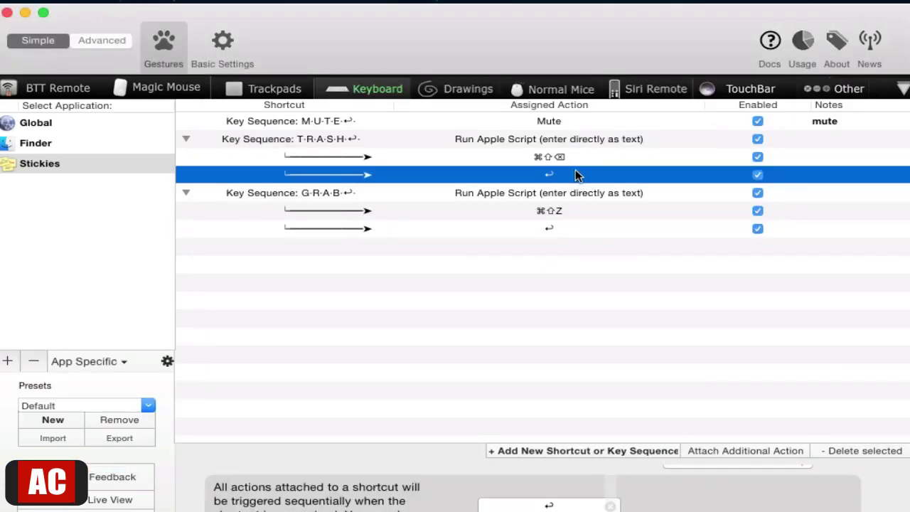
left_click(734, 455)
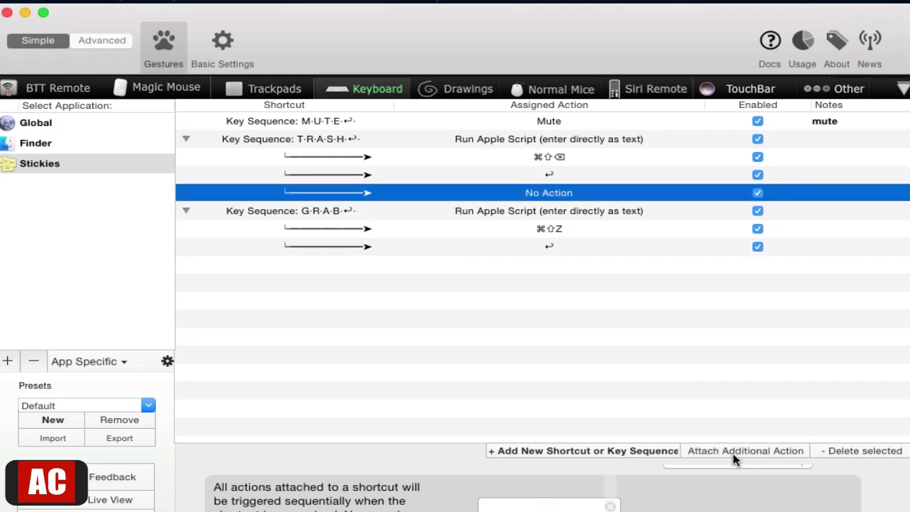
left_click(799, 463)
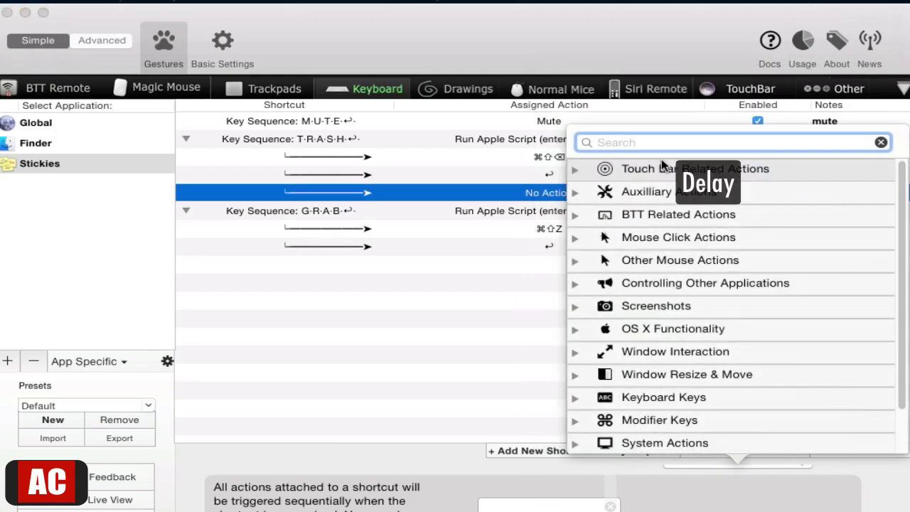
type("delay")
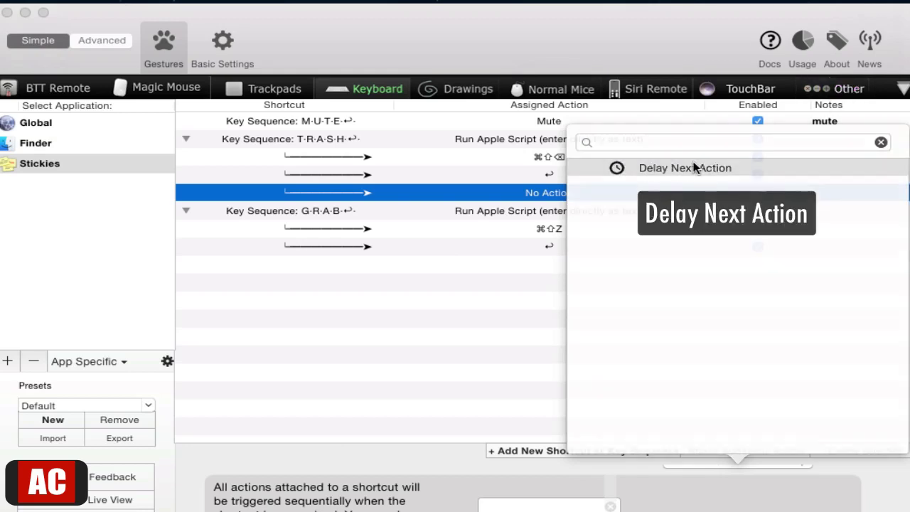
left_click(694, 169)
- Set the delay to 4 seconds, save it, and move it between the Command+Shift+Delete and Return actions
left_click_drag(263, 133, 320, 140)
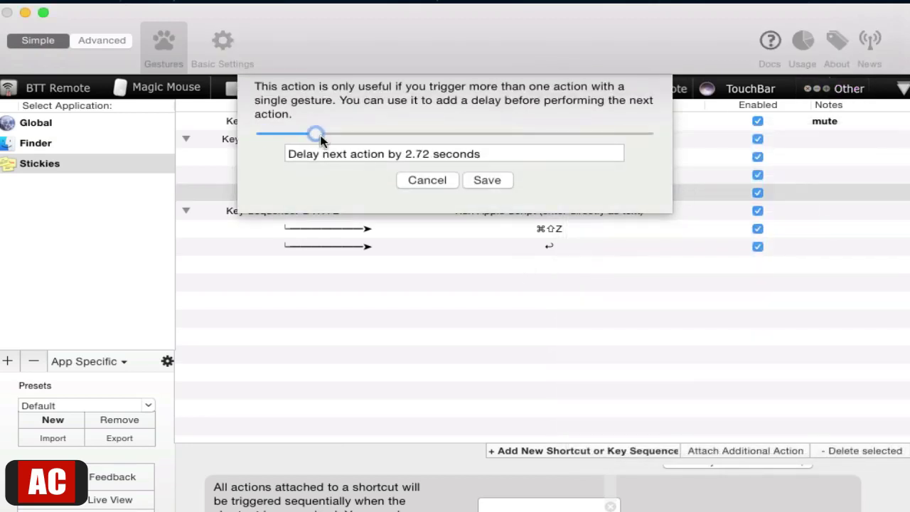
double_click(427, 153)
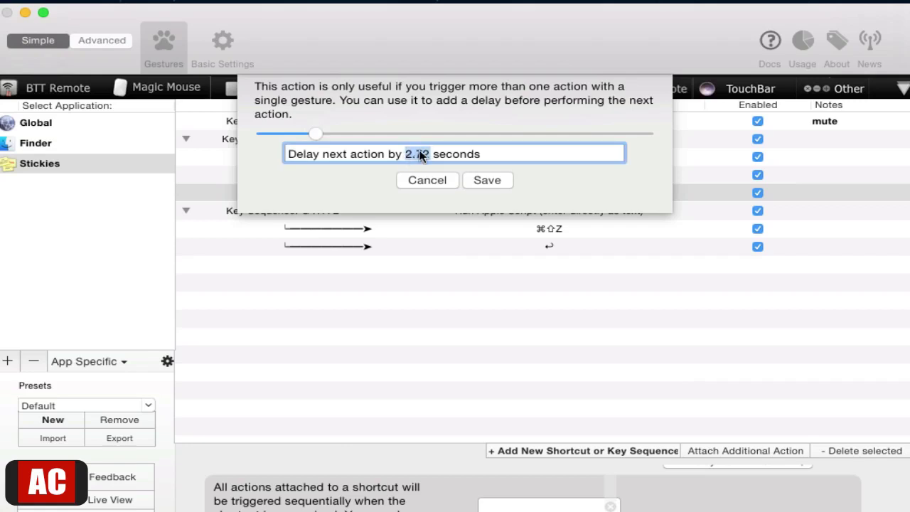
type("4")
left_click(487, 180)
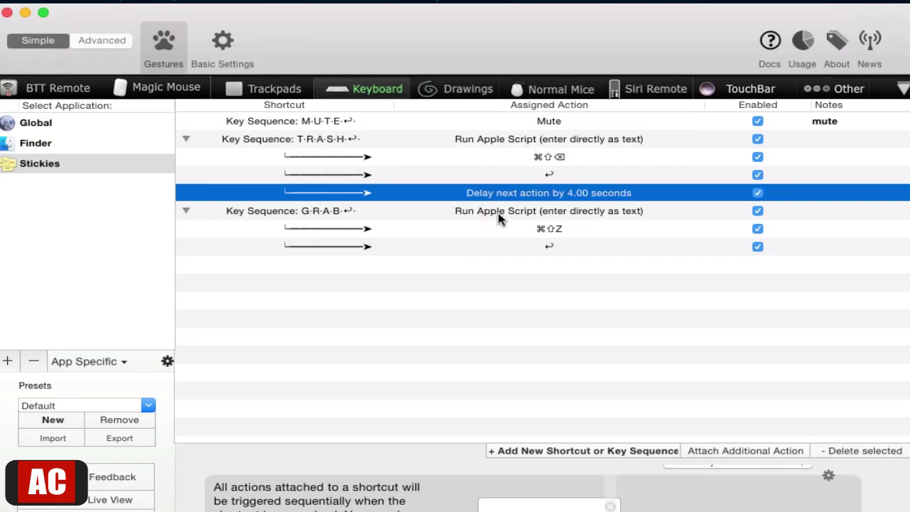
left_click_drag(470, 189, 507, 175)
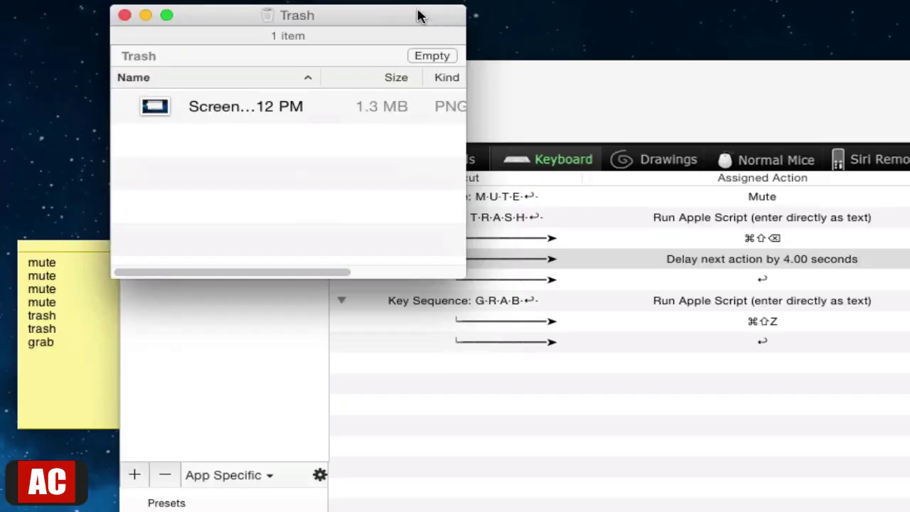
- Place the Trash window above the sticky note and test the delayed sequence by entering "trash" and a line break in the note
left_click_drag(420, 16, 366, 23)
left_click(91, 404)
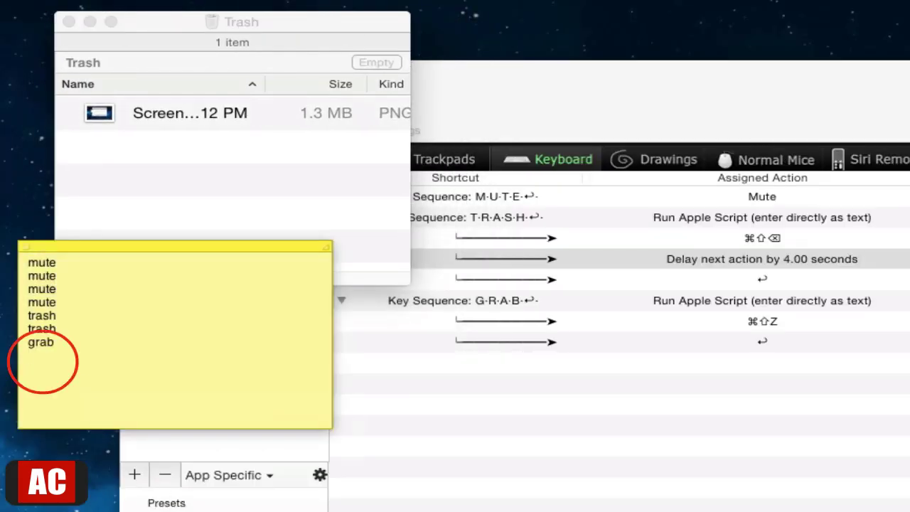
type("trash")
key("Return")
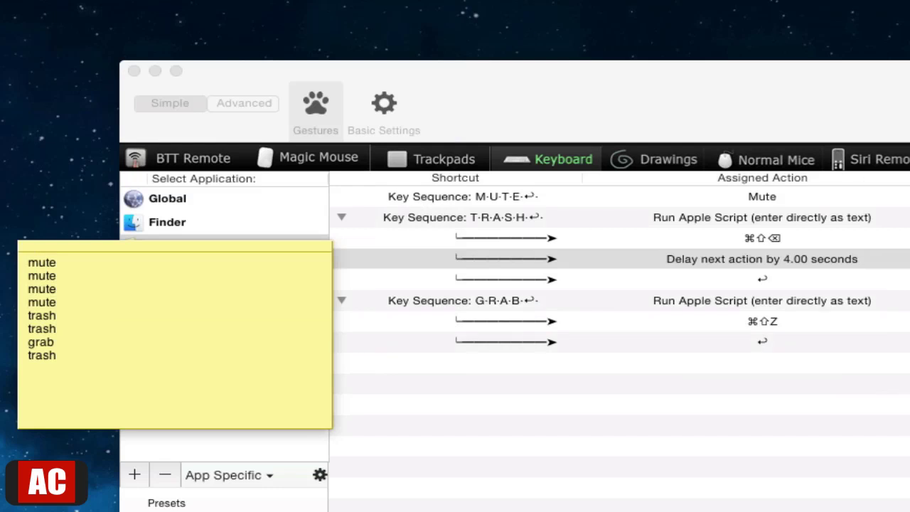
- Arrange the floating clock and the Trash window side by side, then enter "trash" and a line break in the sticky note again
left_click_drag(263, 41, 106, 12)
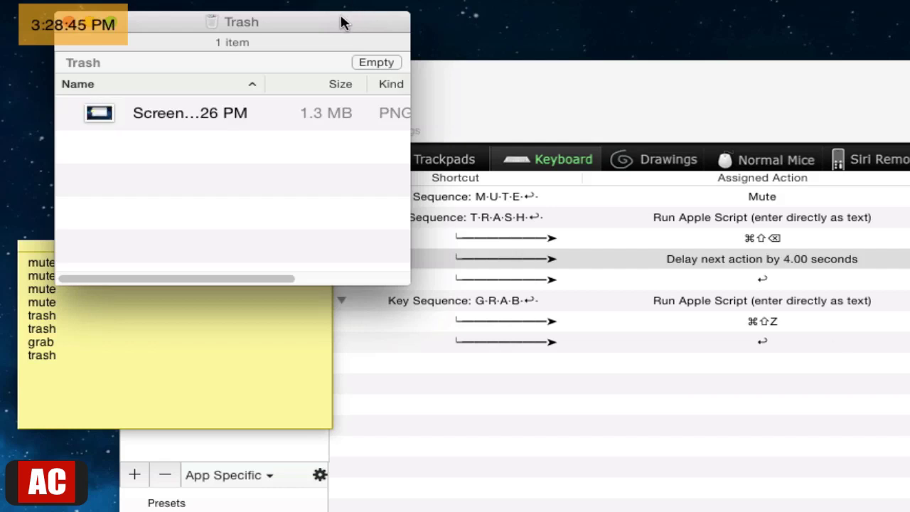
left_click_drag(341, 20, 488, 0)
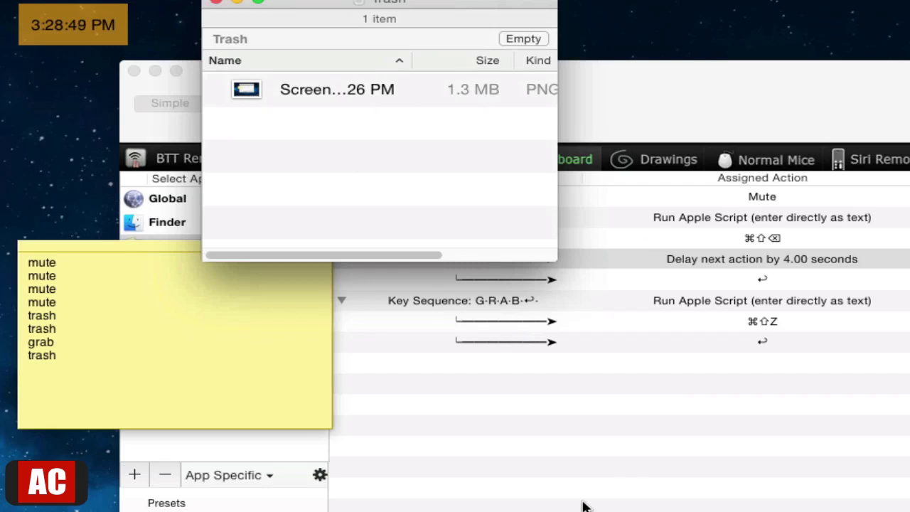
left_click(107, 391)
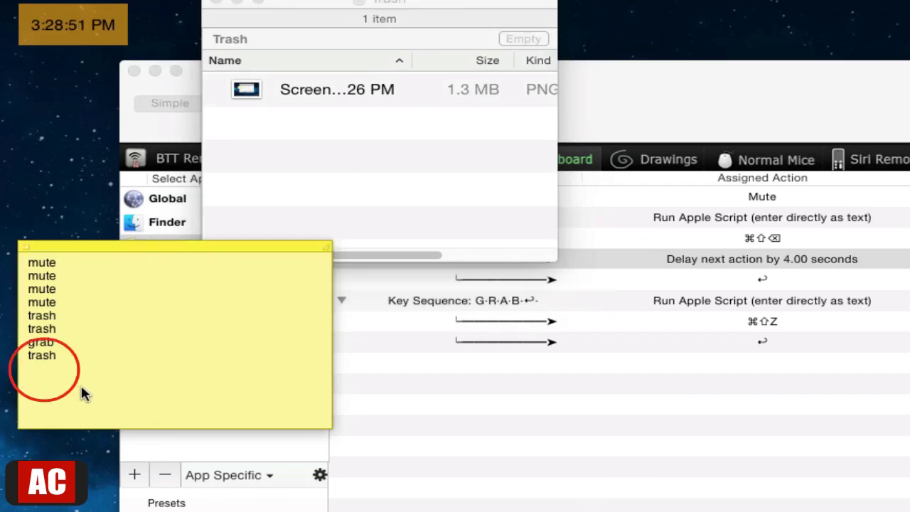
type("trash")
key("Return")
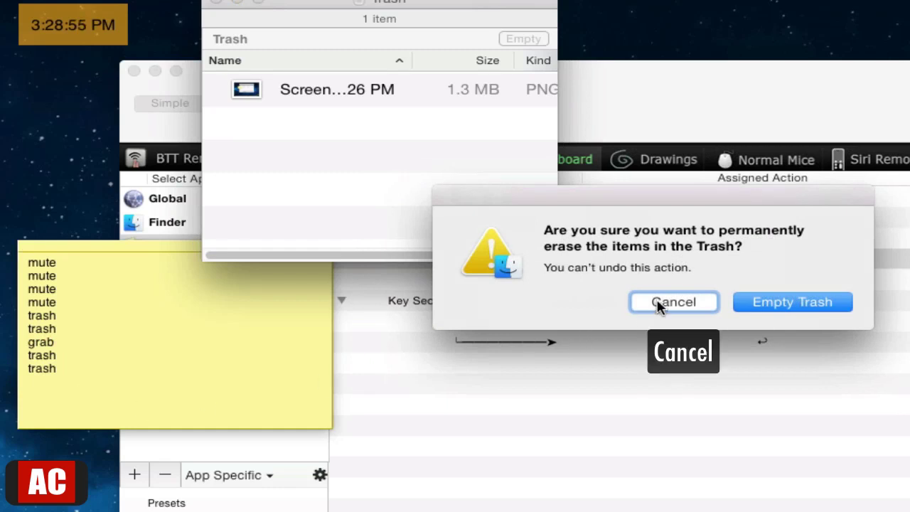
- Cancel emptying the Trash, review the AppleScript assigned to the G-R-A-B sequence without saving, and bring the Trash window forward
left_click(658, 305)
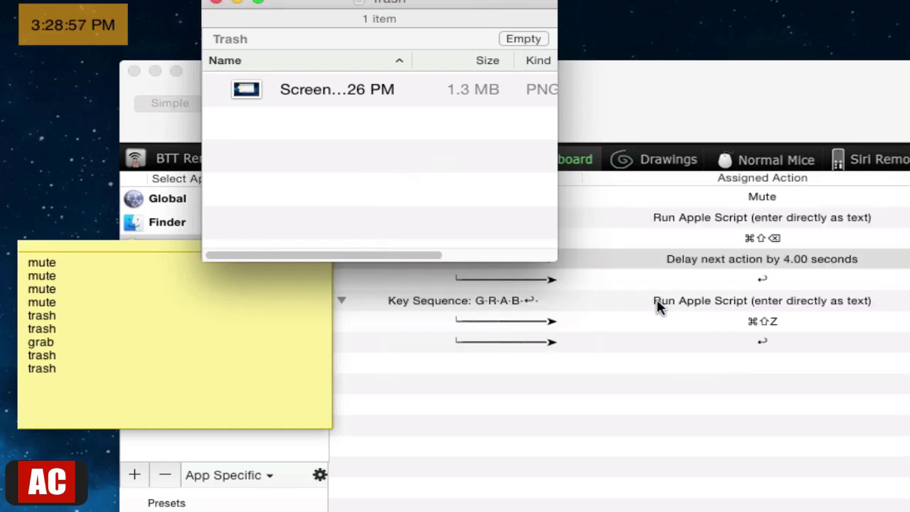
left_click(643, 317)
double_click(643, 317)
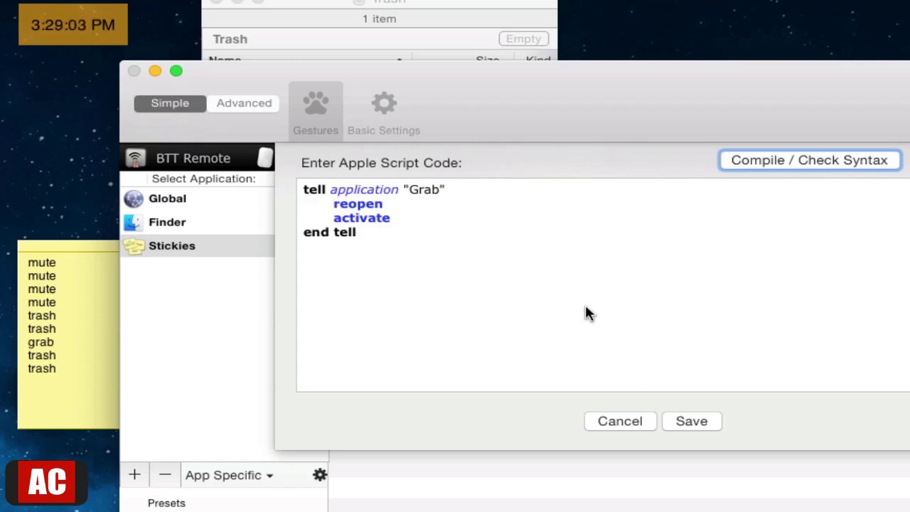
left_click(616, 424)
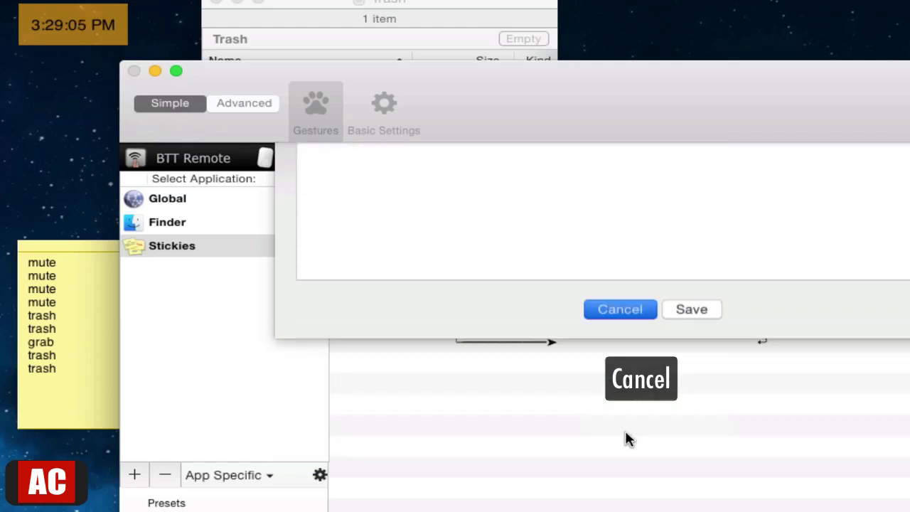
left_click(444, 9)
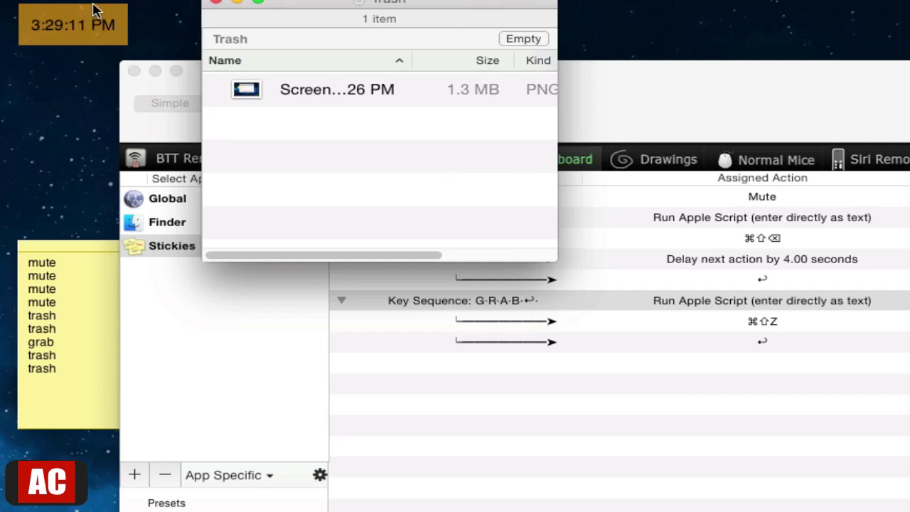
- Switch to the untitled TextEdit document, view TextEdit's version information, and close that information window
left_click_drag(104, 12, 119, 14)
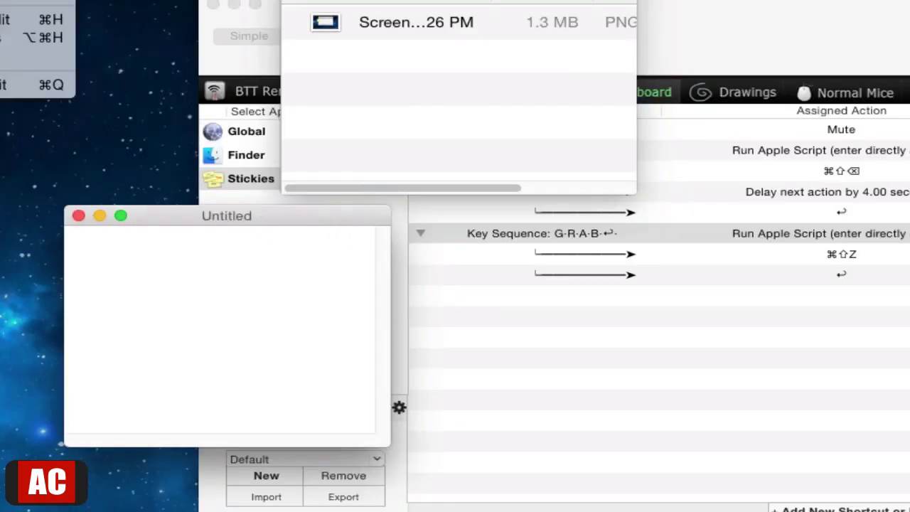
left_click(87, 66)
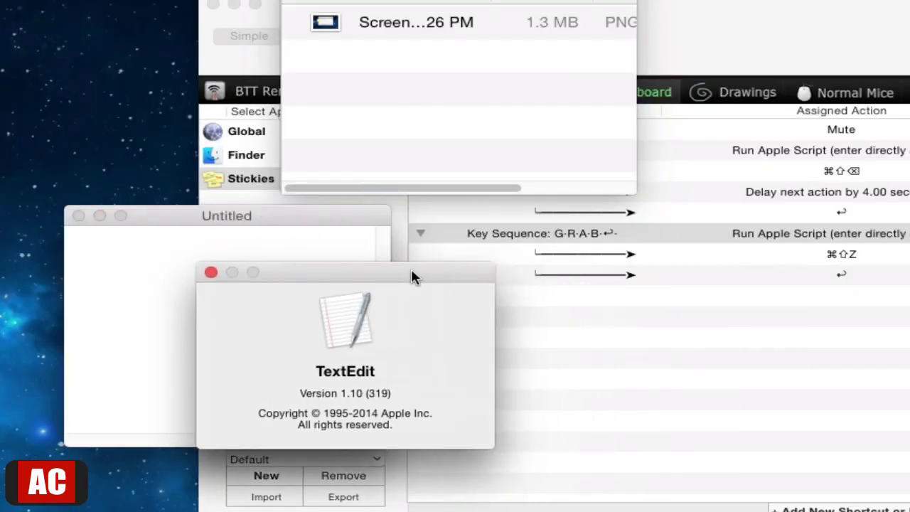
left_click(210, 272)
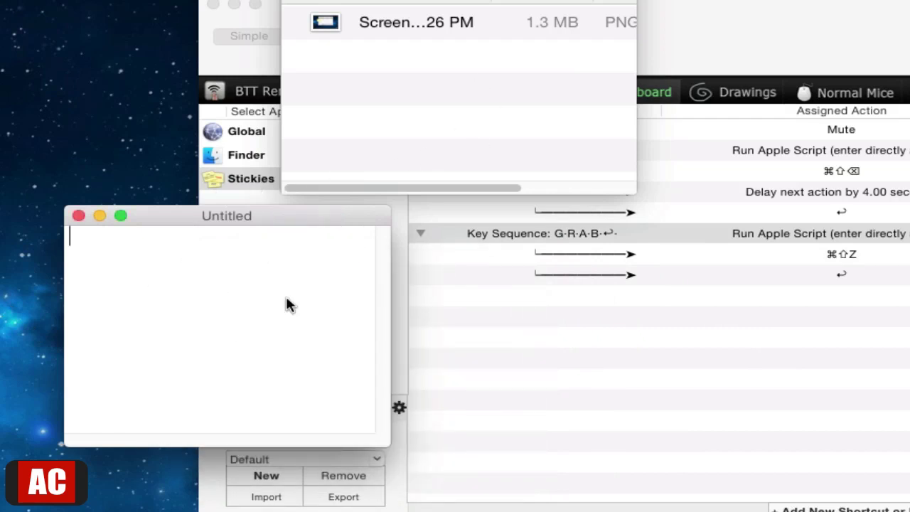
- Test the key sequences outside Stickies by entering "trash", "trash", "grab", "mute", "mute" and "grab" on separate lines in the untitled document
type("trash")
key("Return")
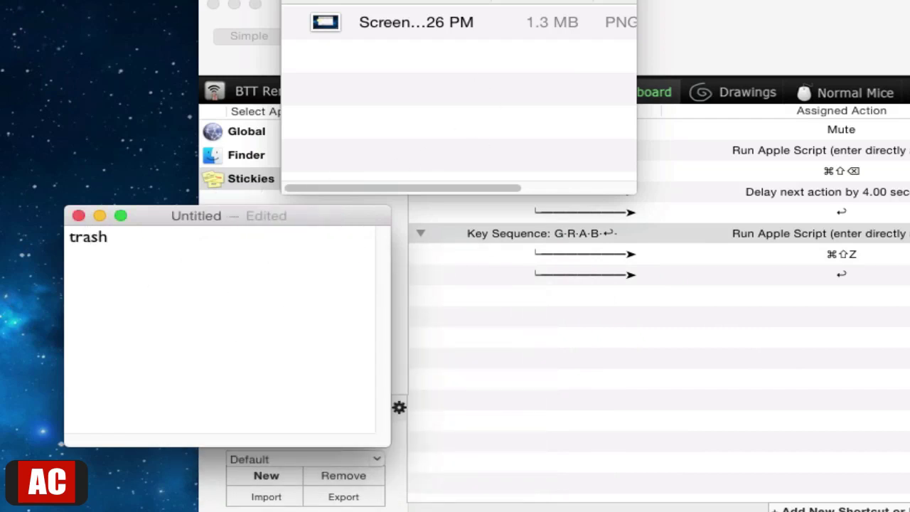
type("trash")
key("Return")
type("grab")
key("Return")
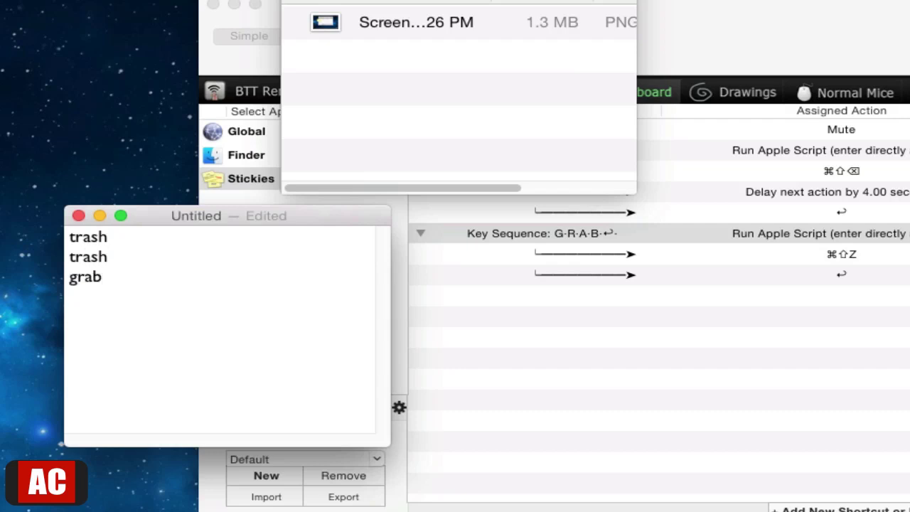
type("mute")
key("Return")
type("mute")
key("Return")
type("grab")
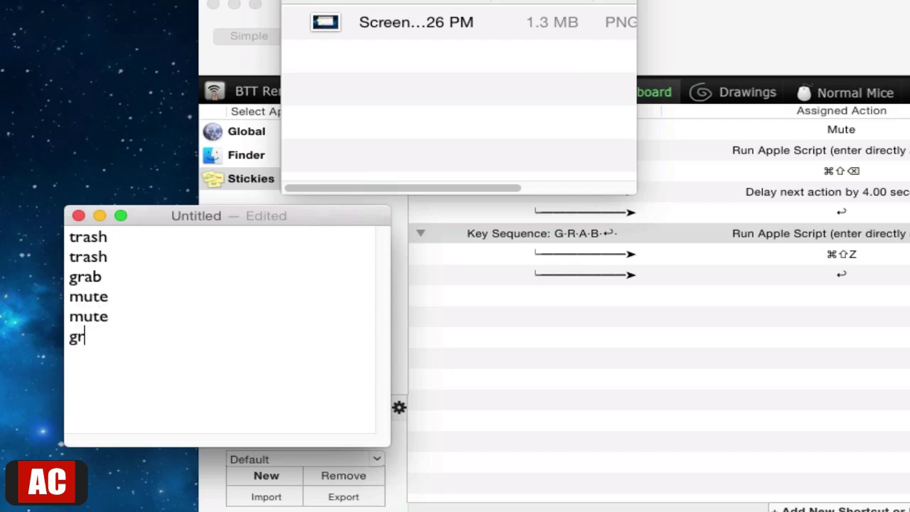
key("Return")
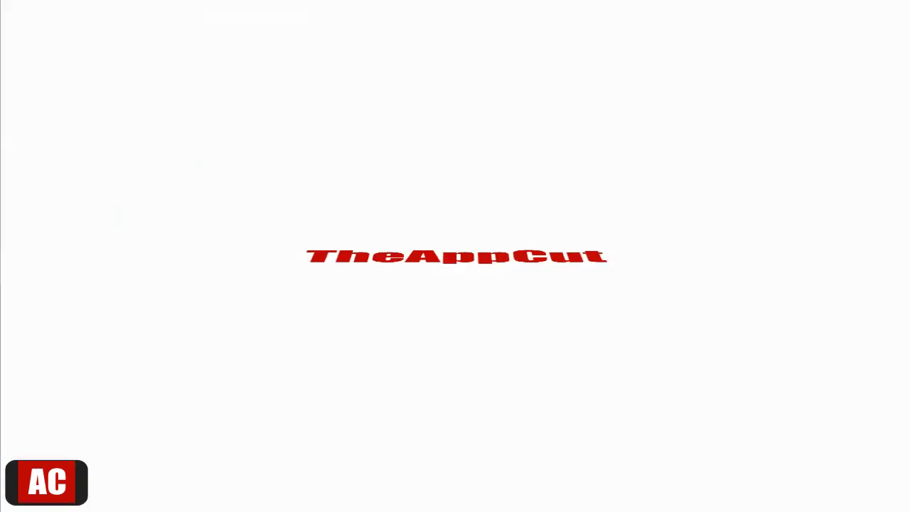